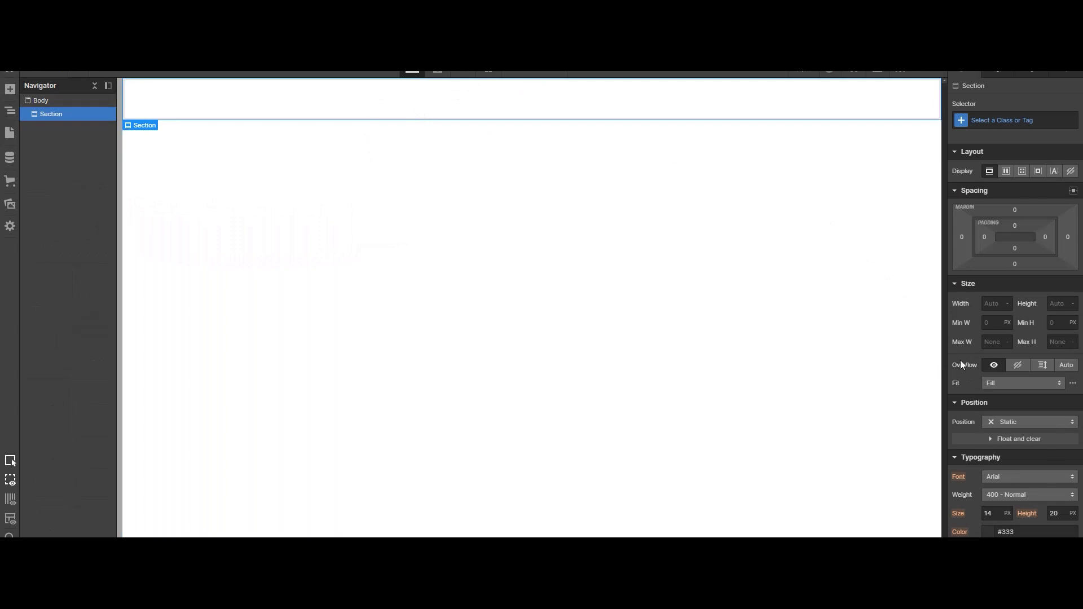
Set the section's width to 100 VW and its height to 100 VH.
{"action": "left_click", "coordinate": [995, 303]}
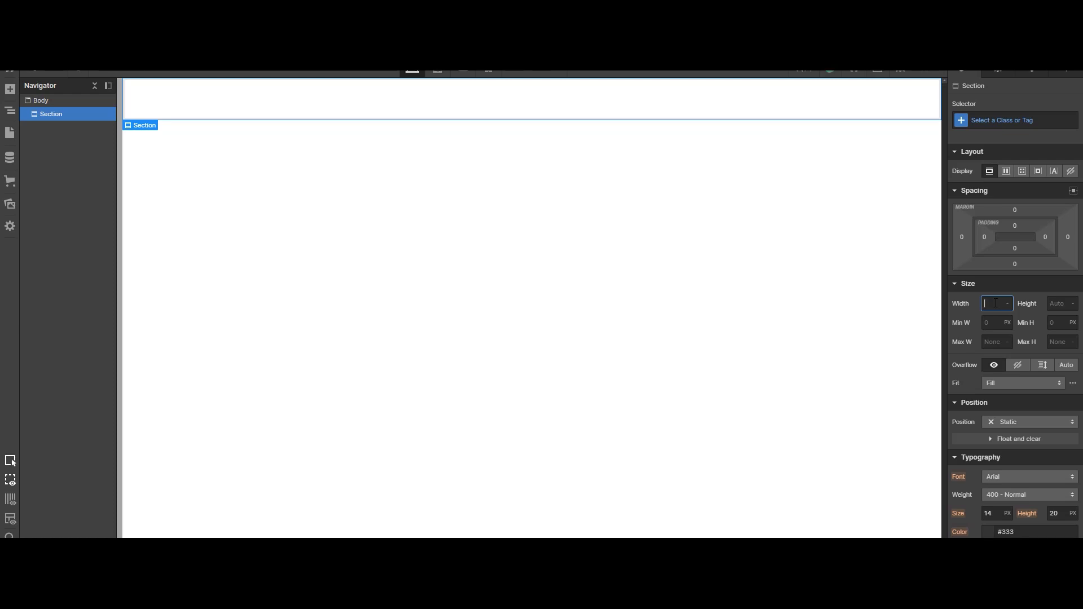
{"action": "type", "text": "100"}
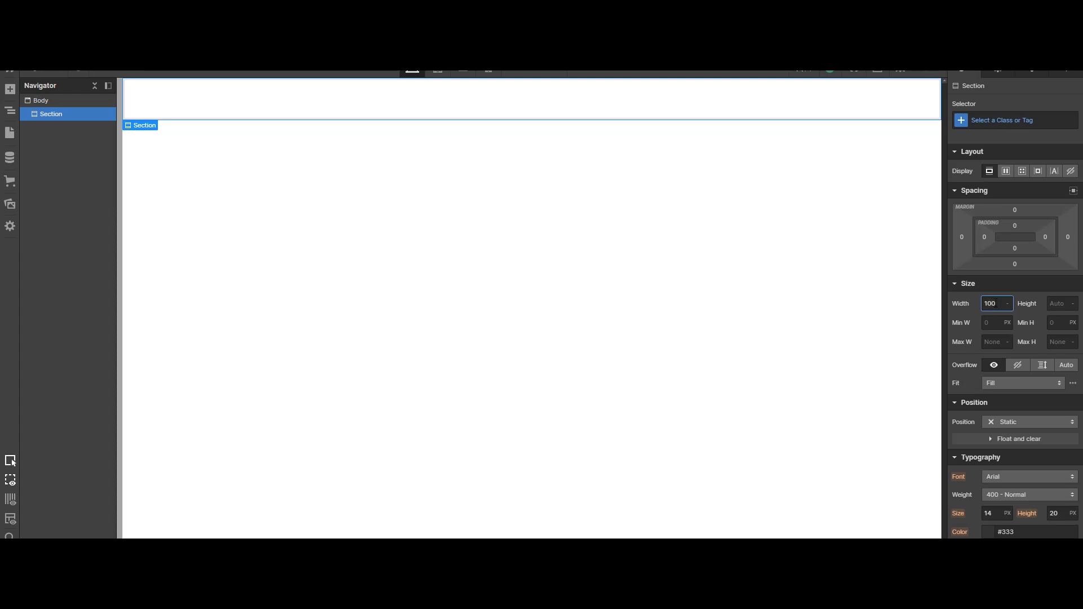
{"action": "type", "text": "vw"}
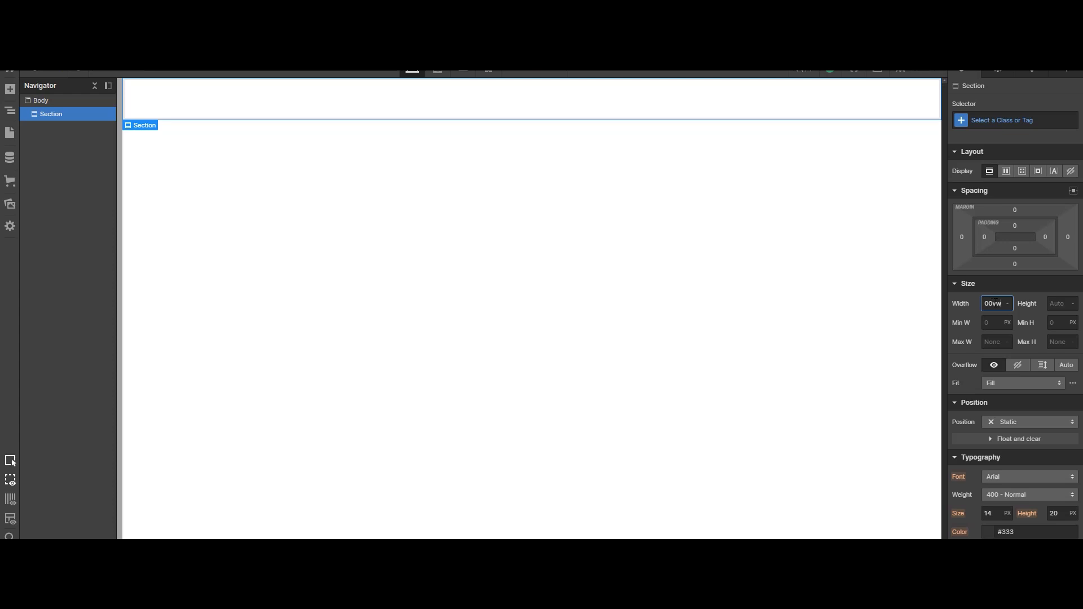
{"action": "key", "text": "Tab"}
{"action": "type", "text": "100"}
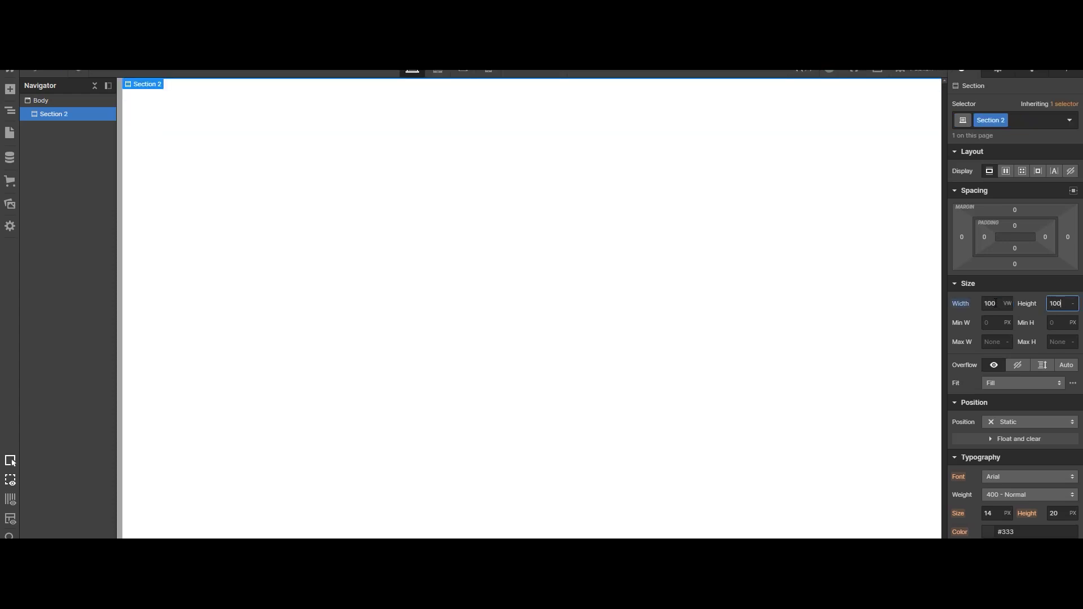
{"action": "type", "text": "vh"}
{"action": "key", "text": "Tab"}
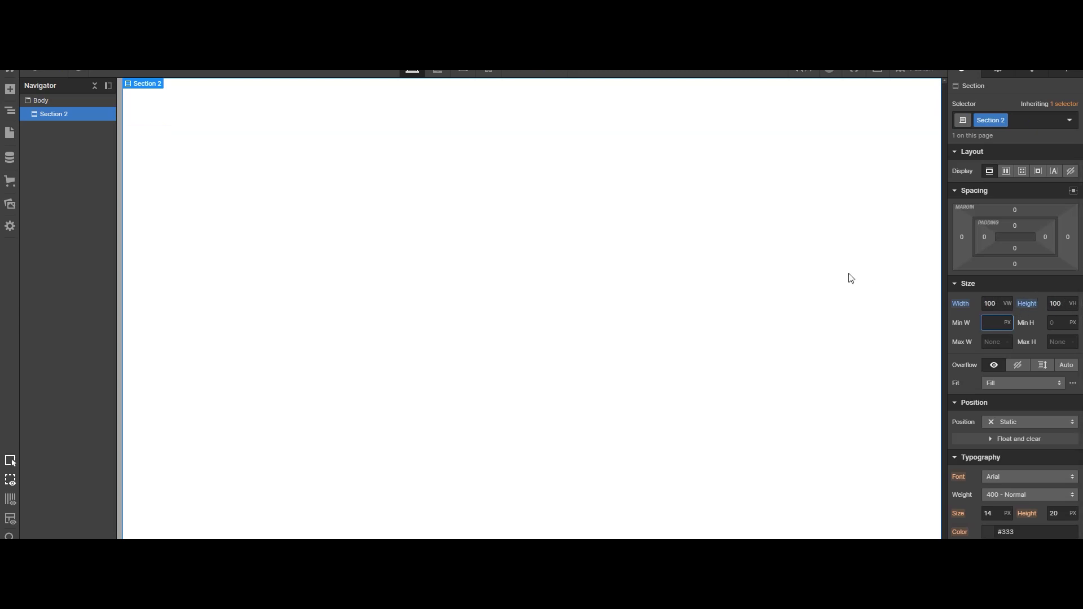
Add a div block inside the full-height section.
{"action": "left_click", "coordinate": [377, 310]}
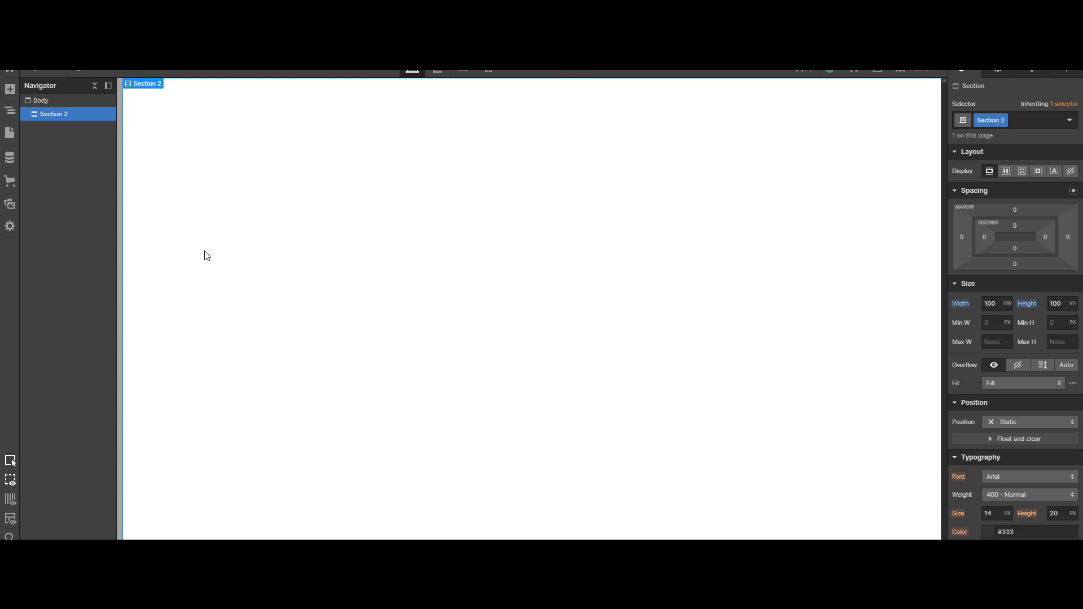
{"action": "left_click", "coordinate": [9, 91]}
{"action": "left_click_drag", "start_coordinate": [47, 290], "coordinate": [346, 237]}
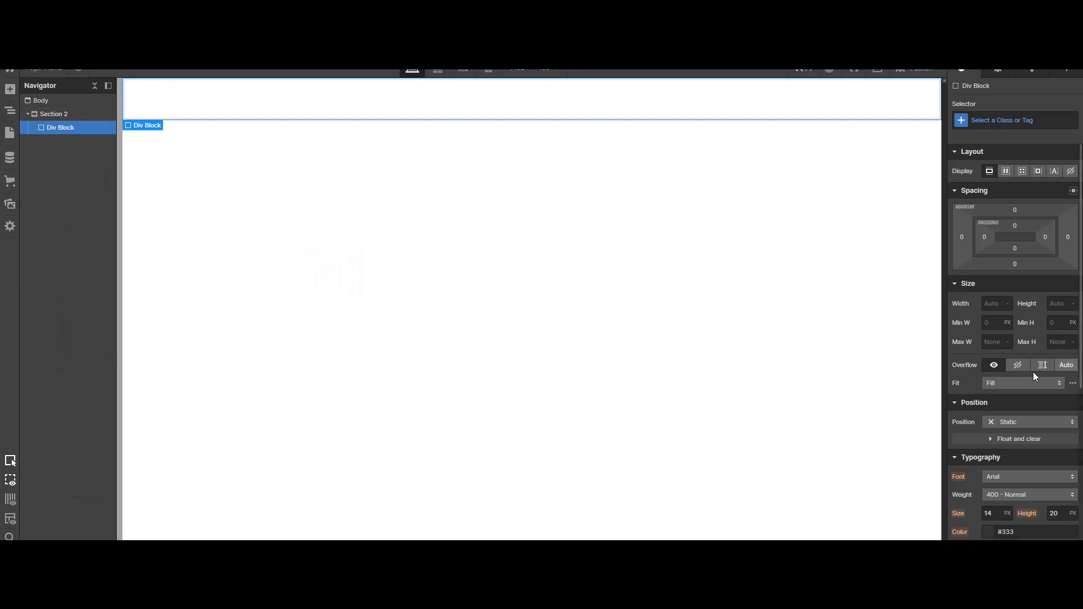
Give the section a background color of #f0f0f0.
{"action": "left_click", "coordinate": [613, 295]}
{"action": "scroll", "coordinate": [1066, 479], "scroll_direction": "down", "scroll_amount": 2}
{"action": "scroll", "coordinate": [1066, 479], "scroll_direction": "down", "scroll_amount": 3}
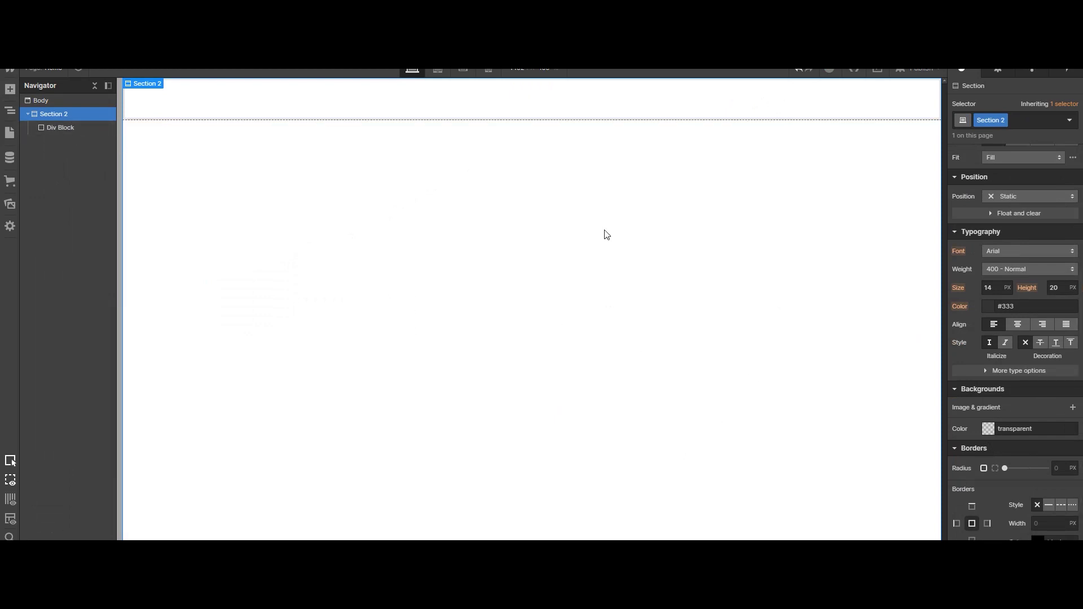
{"action": "left_click", "coordinate": [387, 167]}
{"action": "left_click", "coordinate": [344, 115]}
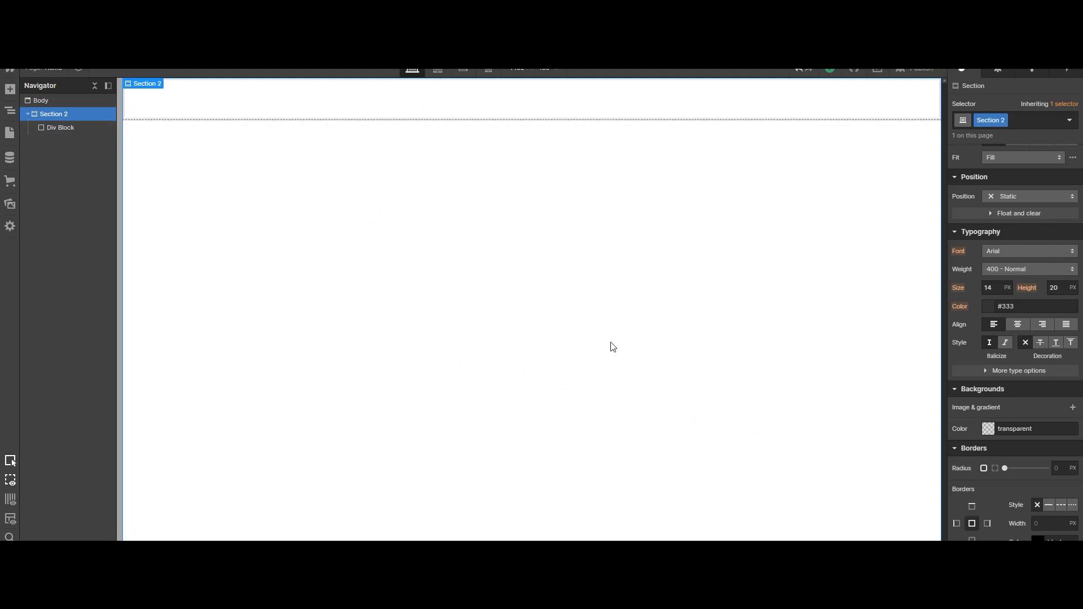
{"action": "left_click", "coordinate": [987, 429]}
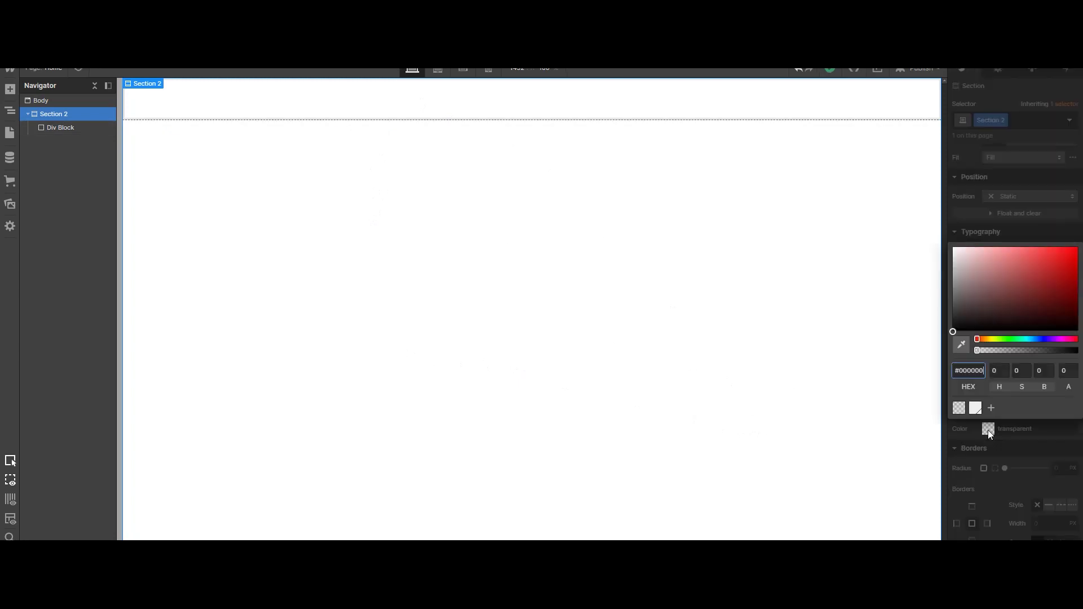
{"action": "left_click_drag", "start_coordinate": [983, 371], "coordinate": [960, 371]}
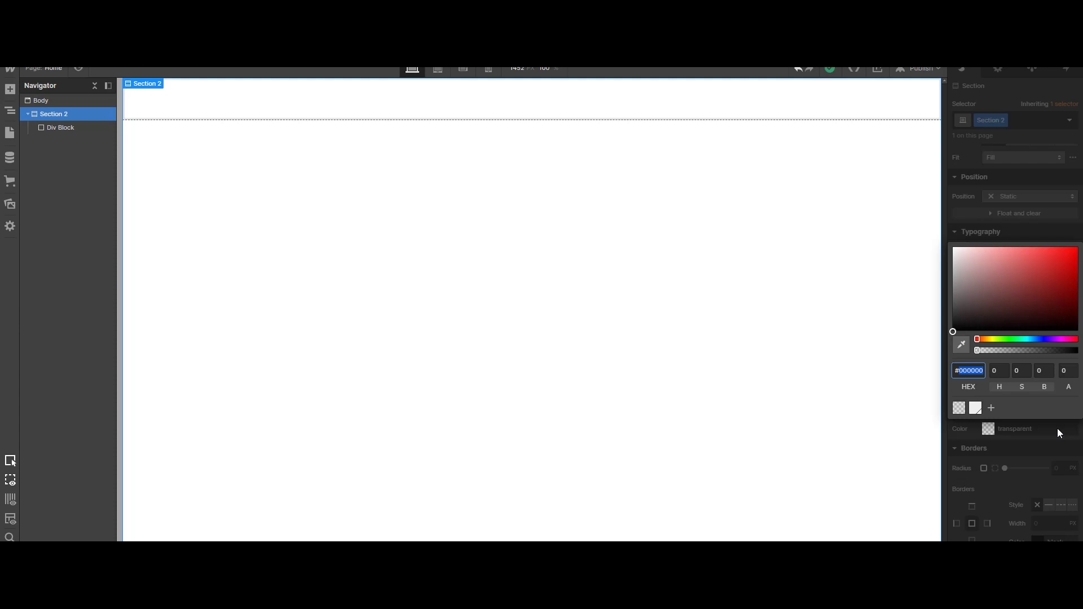
{"action": "type", "text": "f0f0f0"}
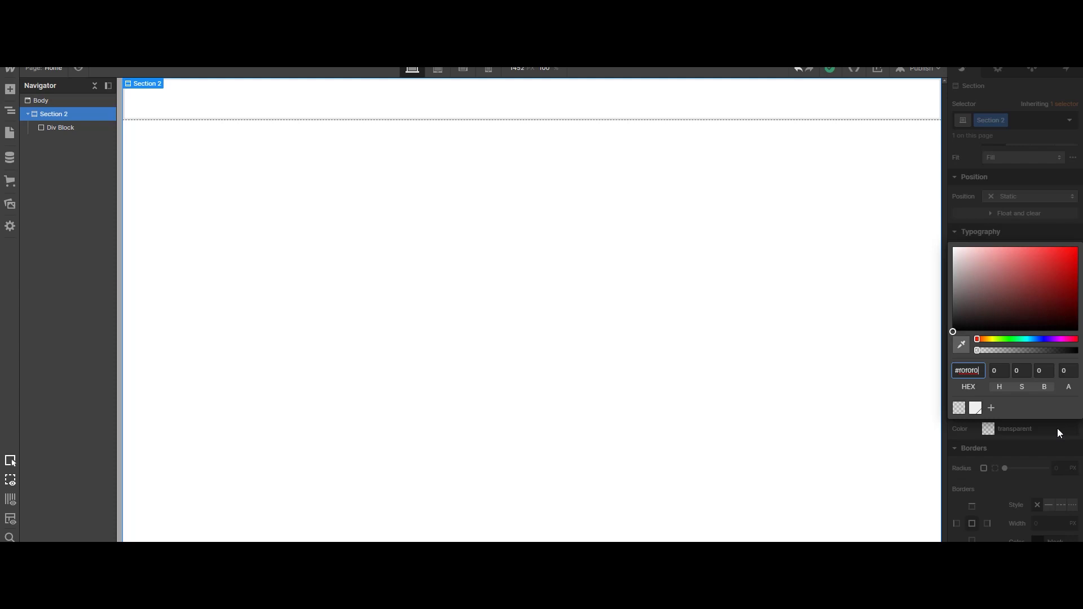
{"action": "key", "text": "Return"}
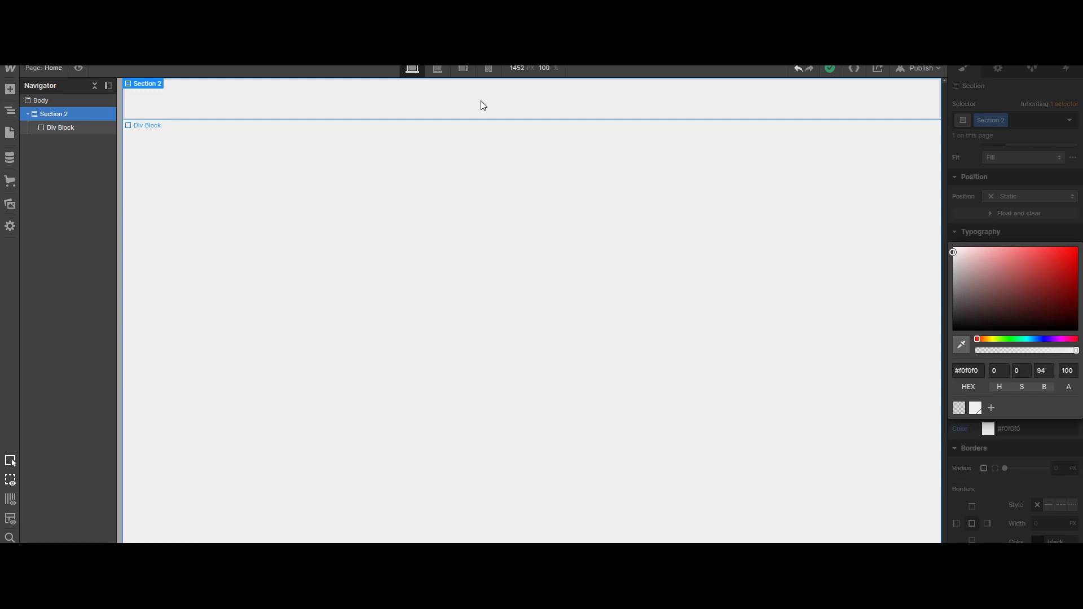
Apply the saved White Smoke swatch as the div block's background color.
{"action": "left_click", "coordinate": [641, 132]}
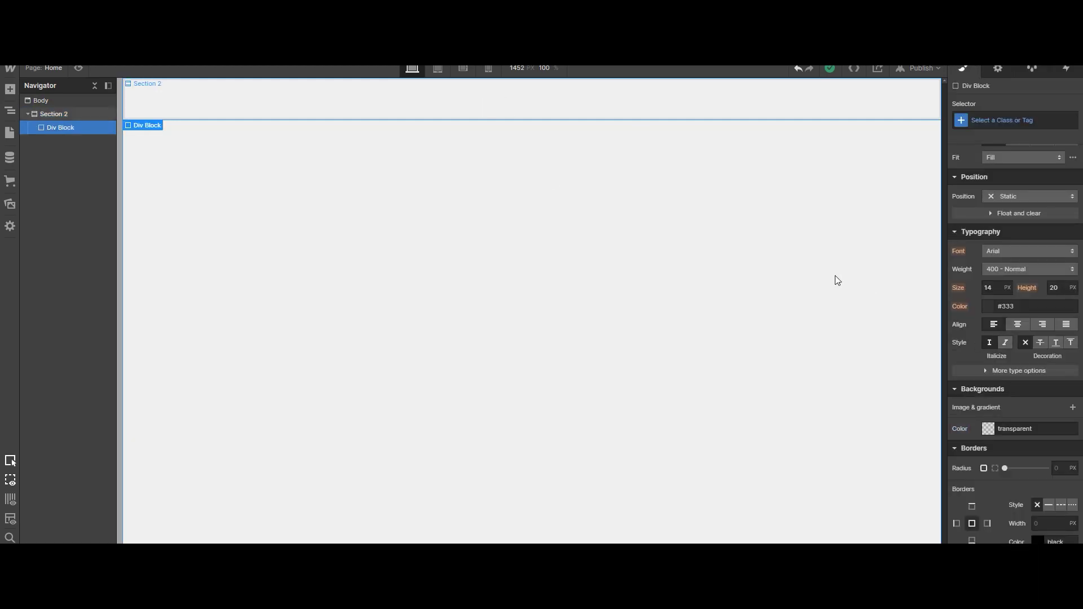
{"action": "left_click", "coordinate": [989, 430]}
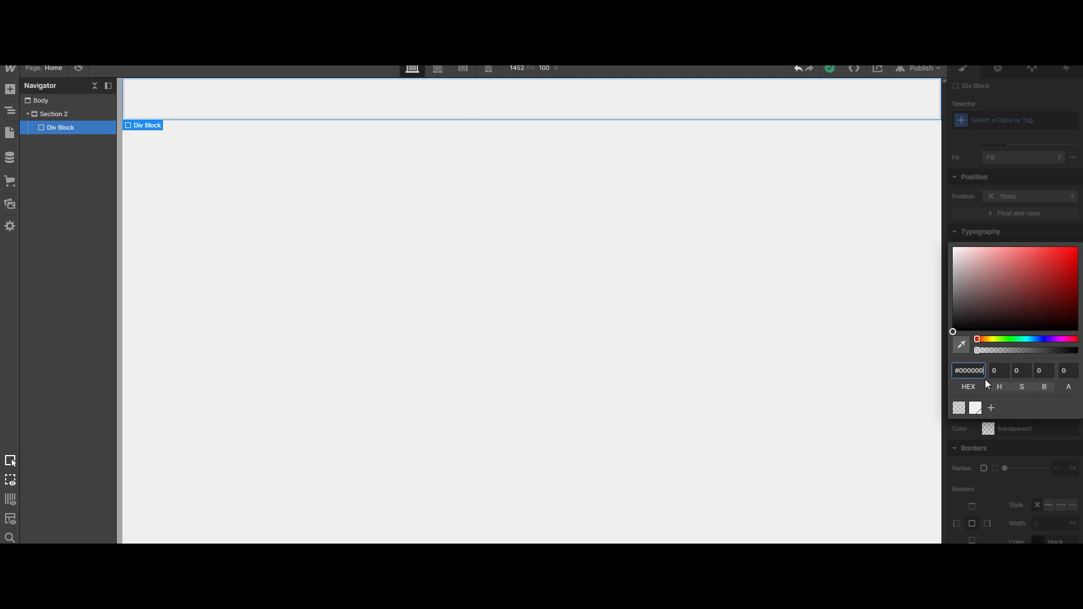
{"action": "left_click", "coordinate": [976, 408]}
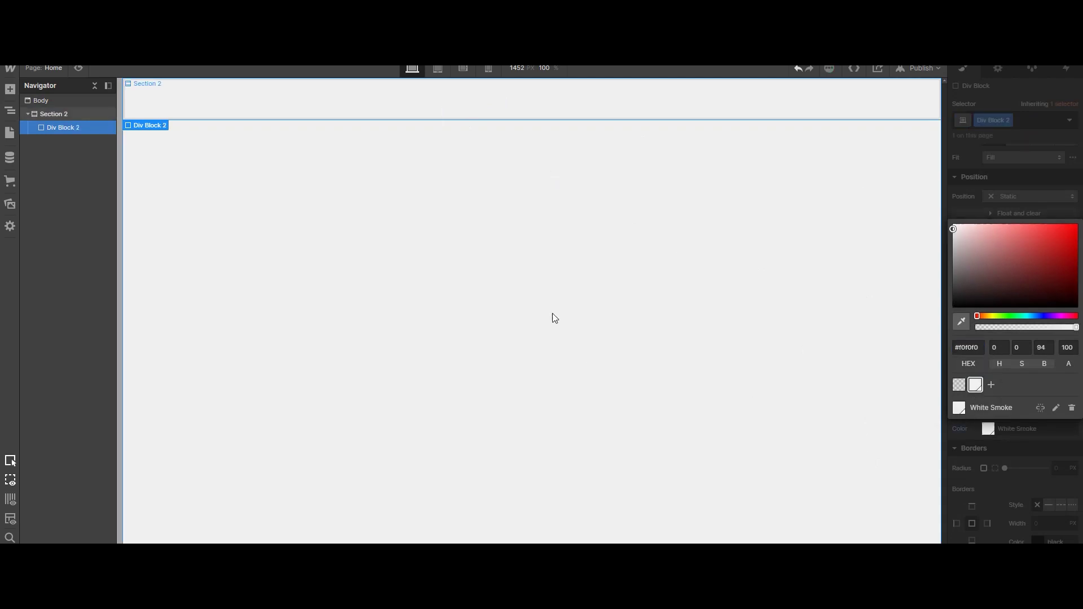
{"action": "left_click", "coordinate": [401, 213]}
{"action": "left_click", "coordinate": [314, 108]}
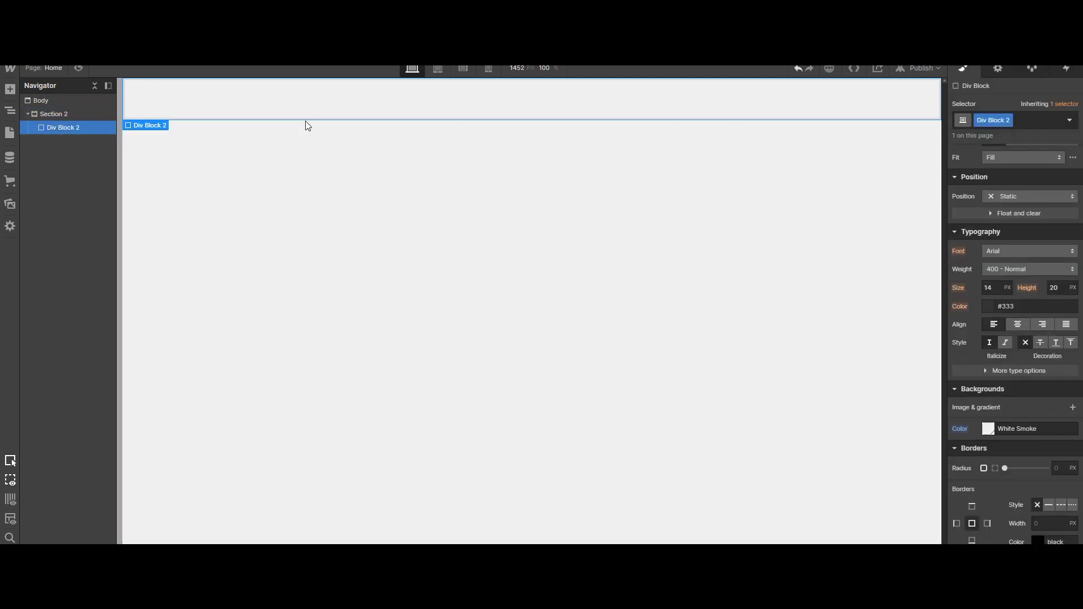
{"action": "left_click", "coordinate": [316, 104]}
{"action": "left_click", "coordinate": [317, 97]}
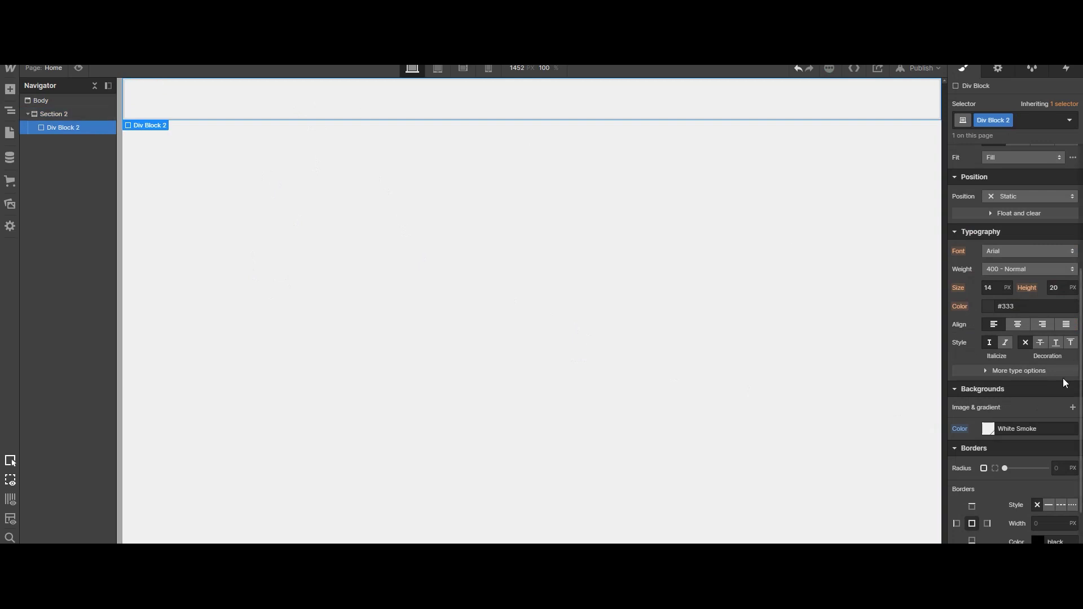
Set the div block's width and height to 300 px each.
{"action": "scroll", "coordinate": [1022, 433], "scroll_direction": "up", "scroll_amount": 5}
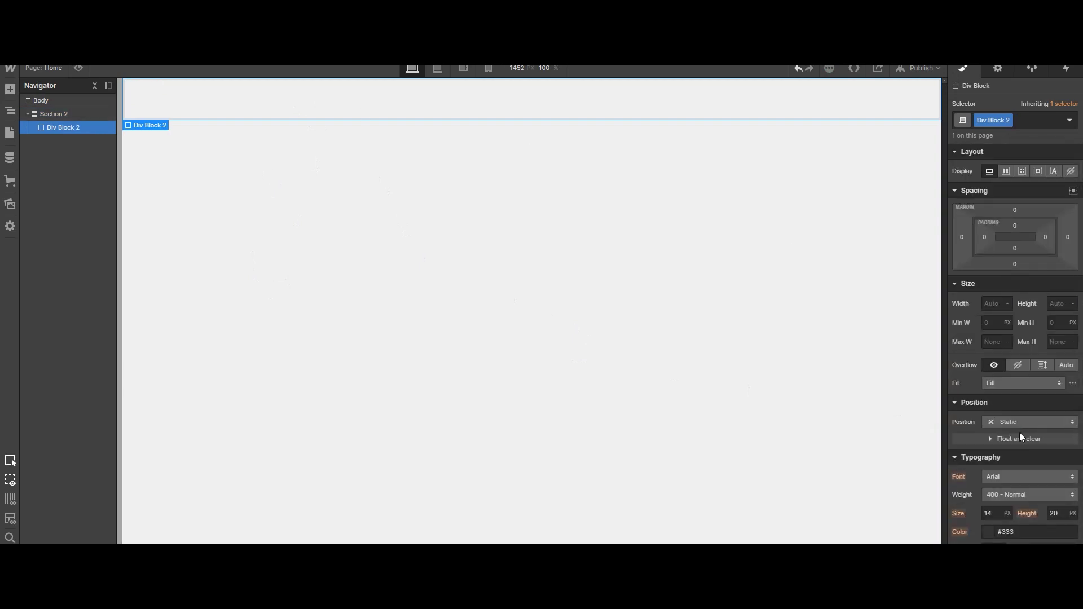
{"action": "left_click", "coordinate": [996, 304]}
{"action": "type", "text": "300"}
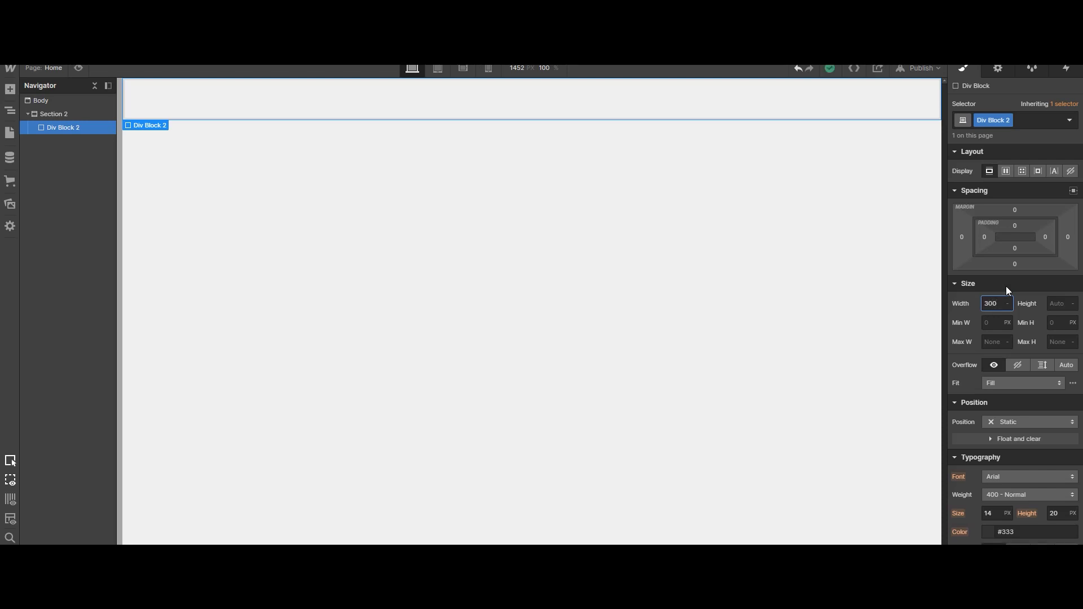
{"action": "type", "text": "px"}
{"action": "key", "text": "Tab"}
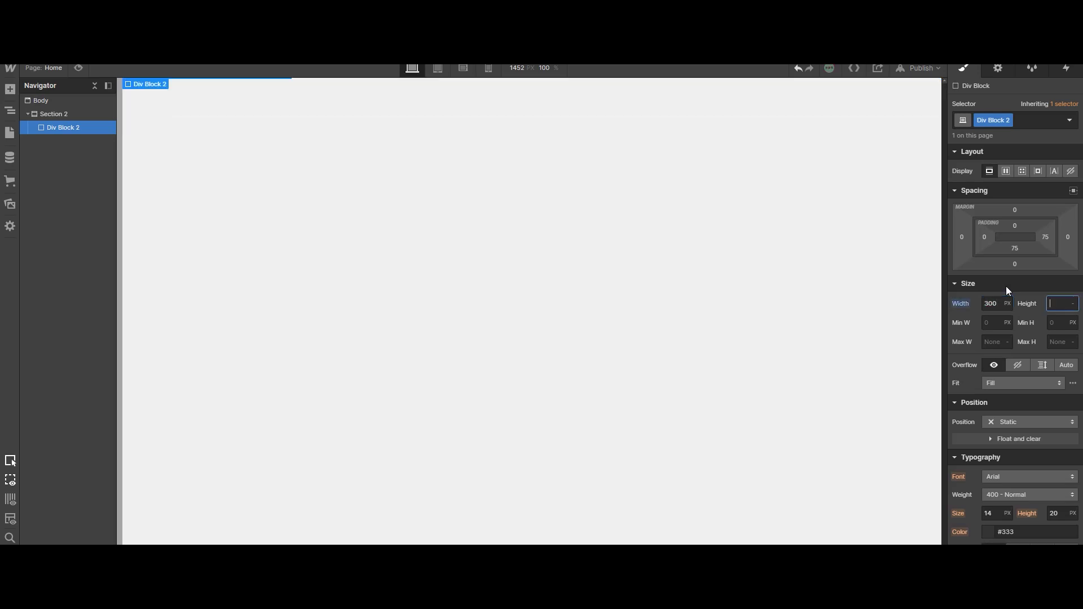
{"action": "type", "text": "300px"}
{"action": "key", "text": "Tab"}
{"action": "key", "text": "Escape"}
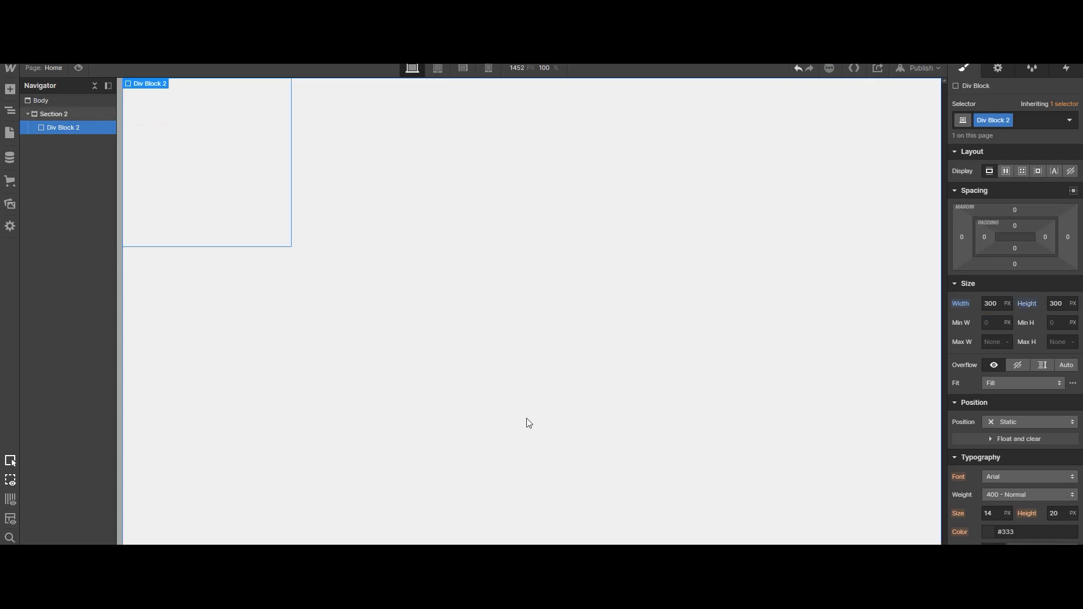
Duplicate the 300 px div block twice within the section to make three blocks.
{"action": "left_click", "coordinate": [527, 431]}
{"action": "left_click", "coordinate": [259, 168]}
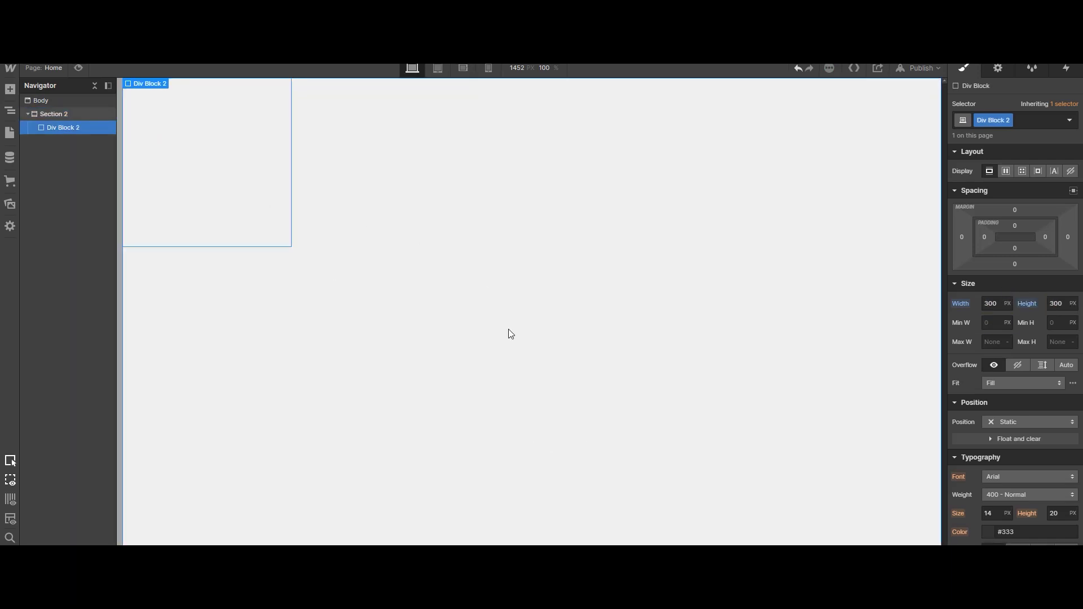
{"action": "left_click", "coordinate": [599, 334]}
{"action": "left_click", "coordinate": [192, 181]}
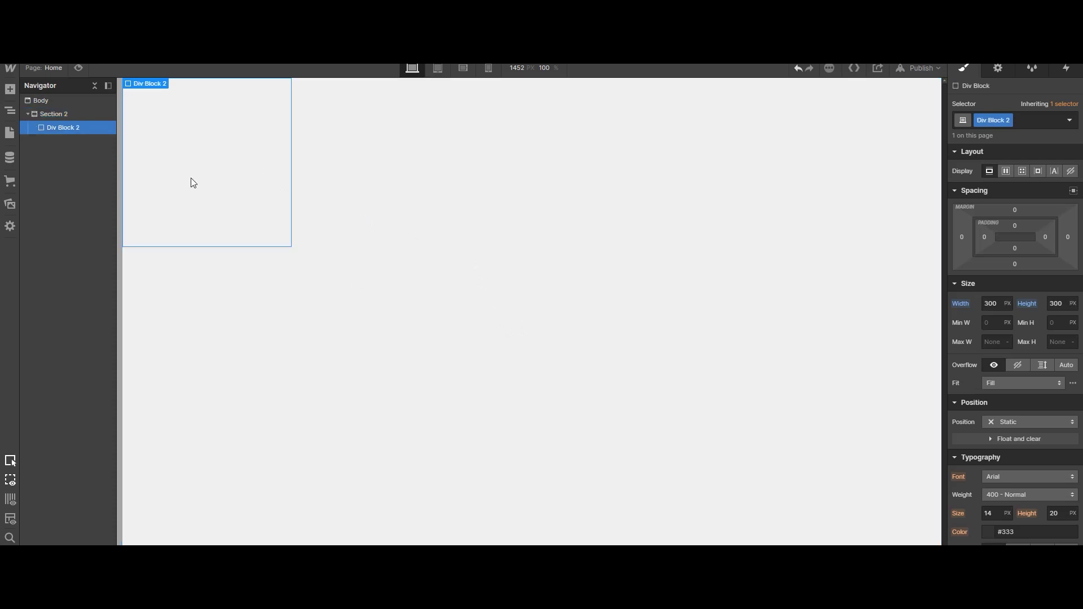
{"action": "key", "text": "ctrl+d"}
{"action": "key", "text": "ctrl+d"}
{"action": "left_click", "coordinate": [225, 373]}
{"action": "left_click", "coordinate": [224, 474]}
{"action": "left_click", "coordinate": [229, 168]}
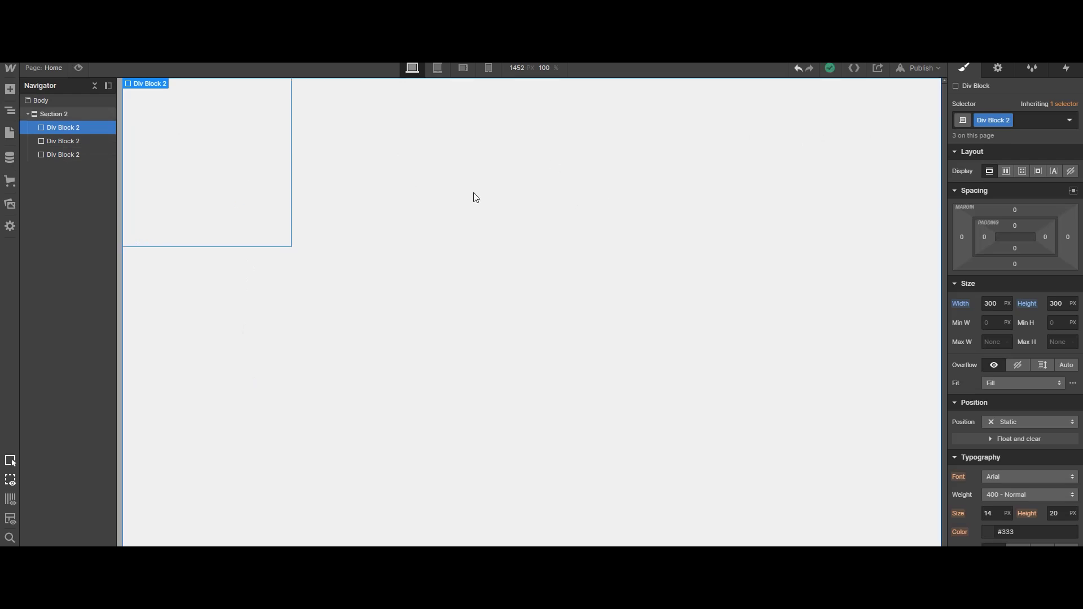
Make the section a horizontal flex layout with its children aligned to the center and justified with space around.
{"action": "left_click", "coordinate": [72, 114]}
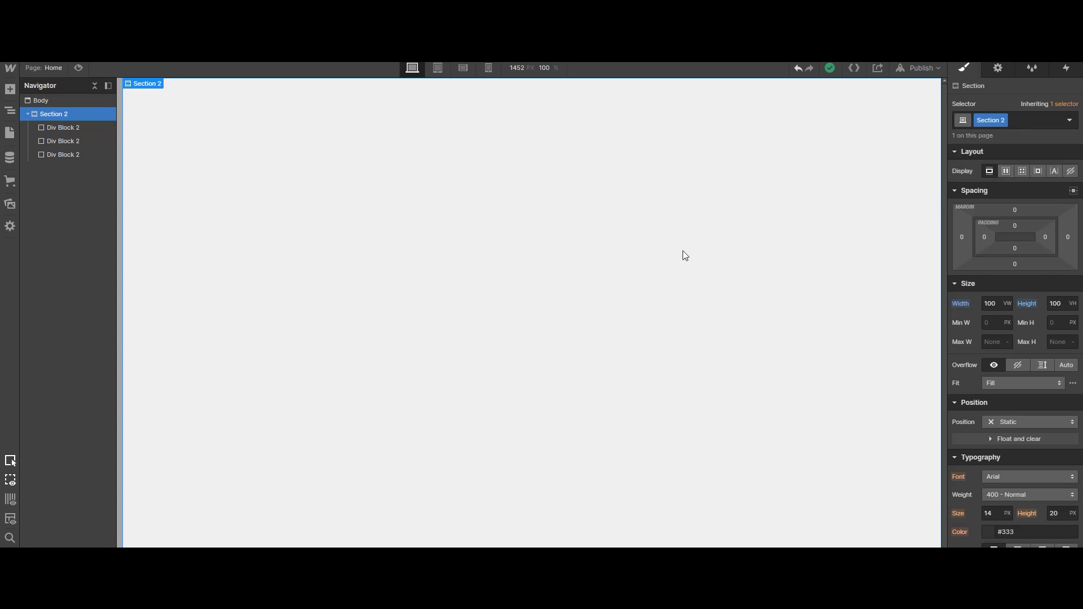
{"action": "left_click", "coordinate": [1004, 171]}
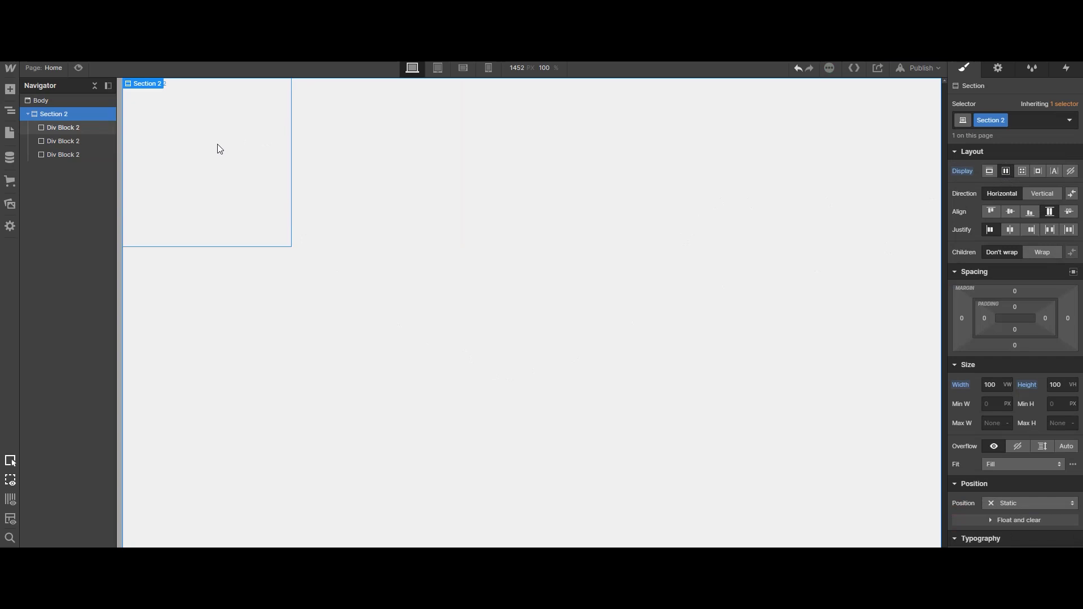
{"action": "left_click", "coordinate": [1010, 211]}
{"action": "left_click", "coordinate": [1069, 230]}
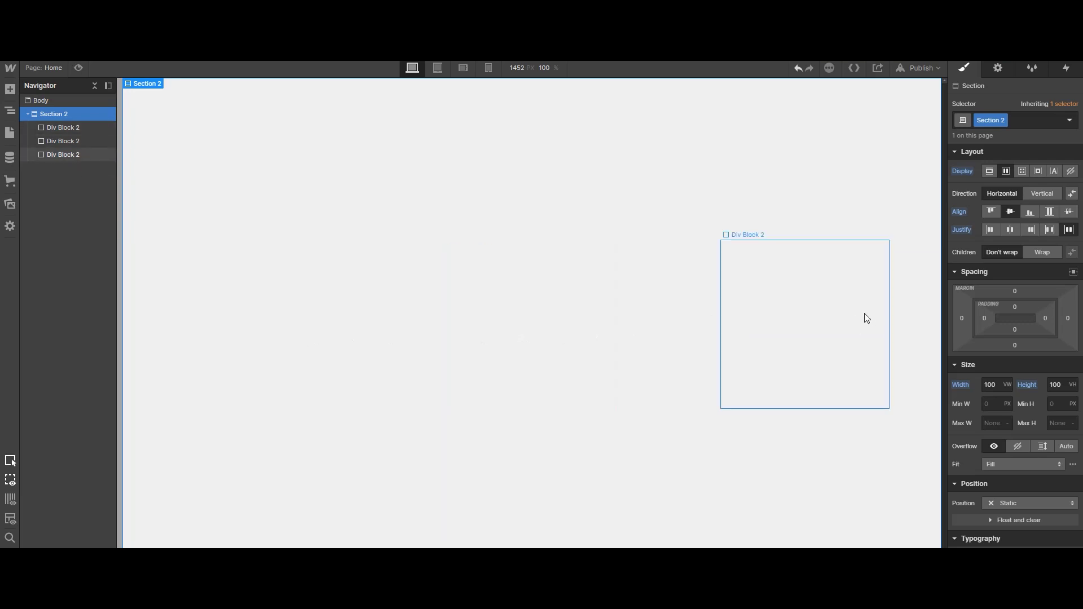
{"action": "left_click", "coordinate": [1068, 230]}
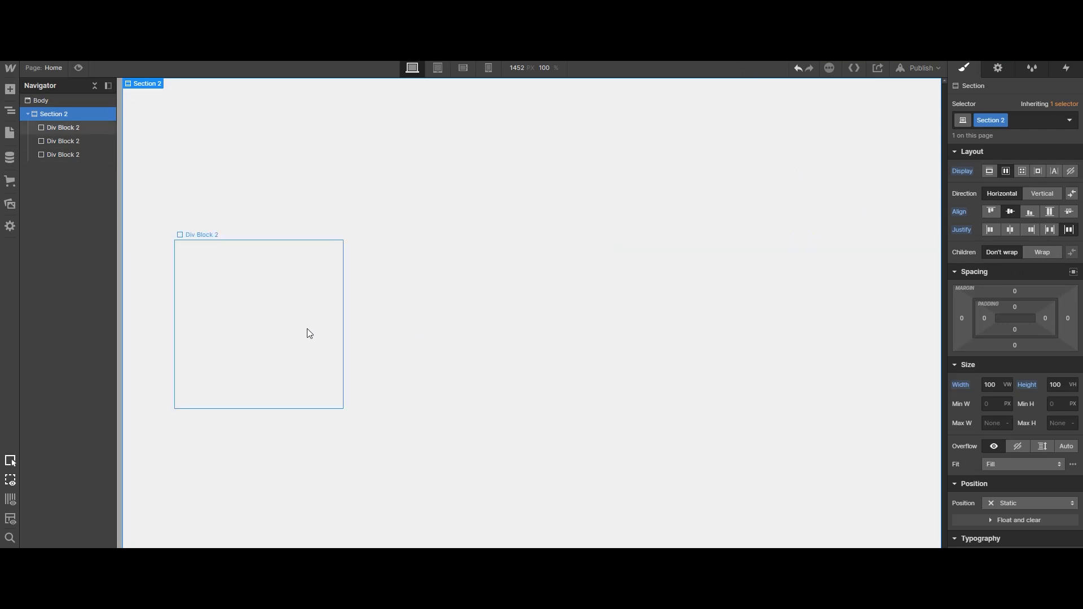
Add a new combo class named 1 to the middle div block.
{"action": "left_click", "coordinate": [256, 308]}
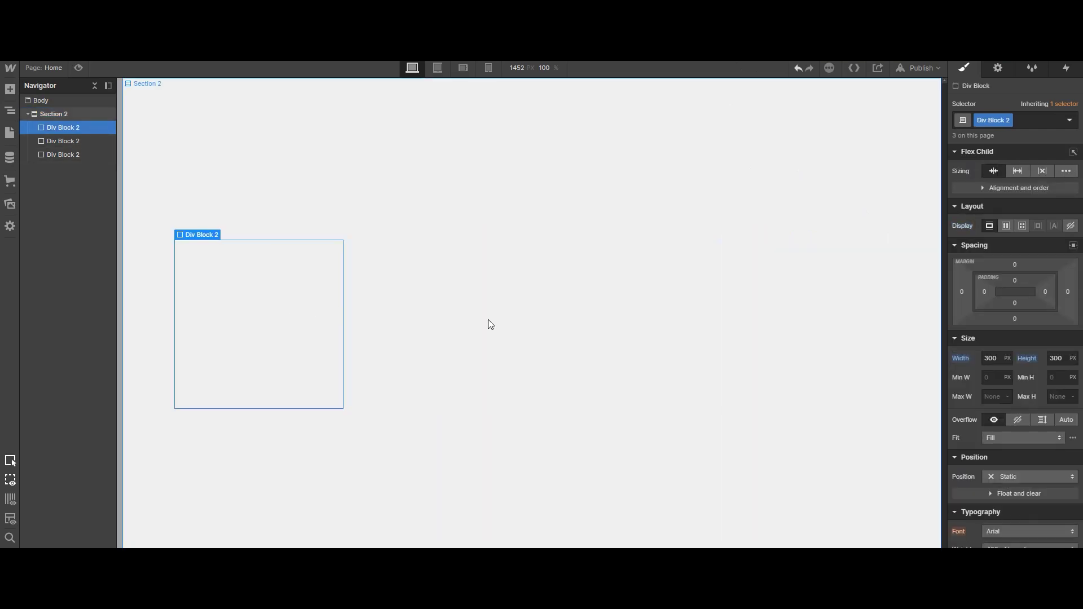
{"action": "left_click", "coordinate": [553, 305]}
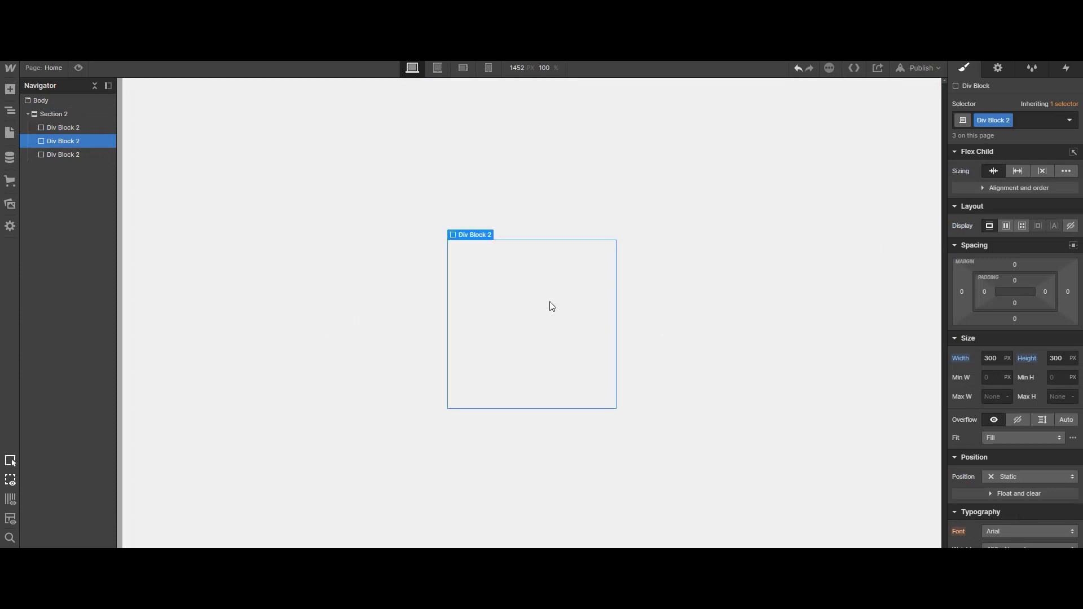
{"action": "left_click", "coordinate": [304, 305]}
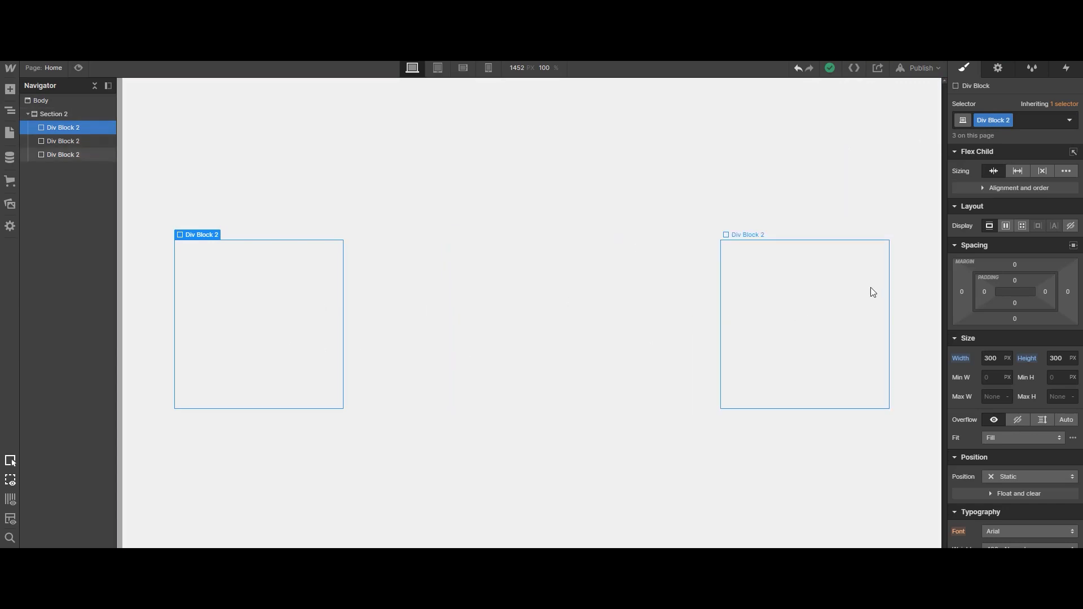
{"action": "left_click", "coordinate": [530, 327]}
{"action": "left_click", "coordinate": [1038, 120]}
{"action": "type", "text": "1"}
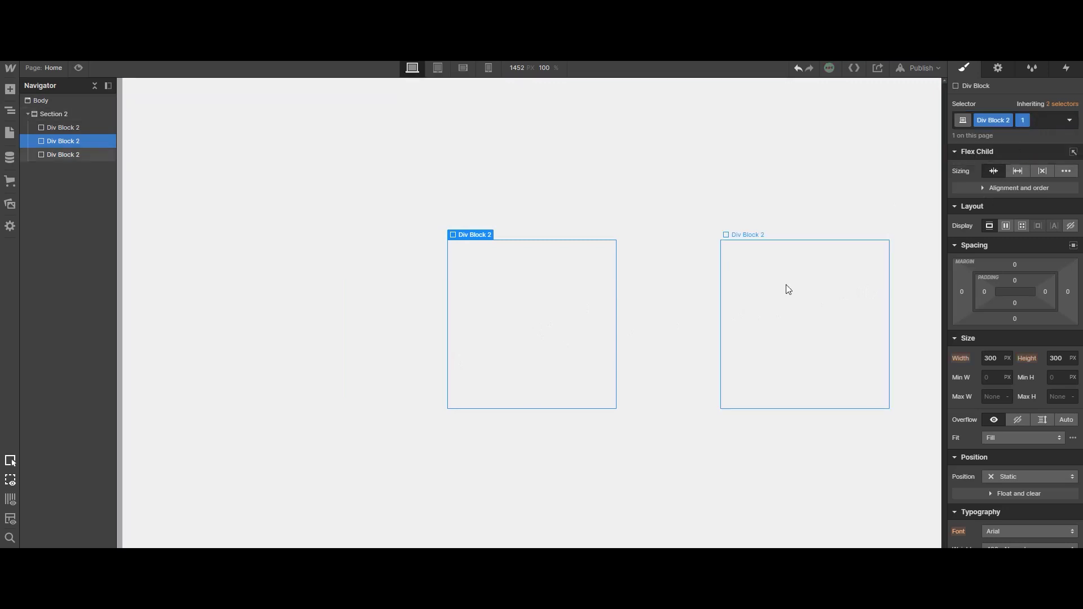
Apply the existing combo class 1 to the third div block.
{"action": "left_click", "coordinate": [805, 317]}
{"action": "left_click", "coordinate": [1034, 121]}
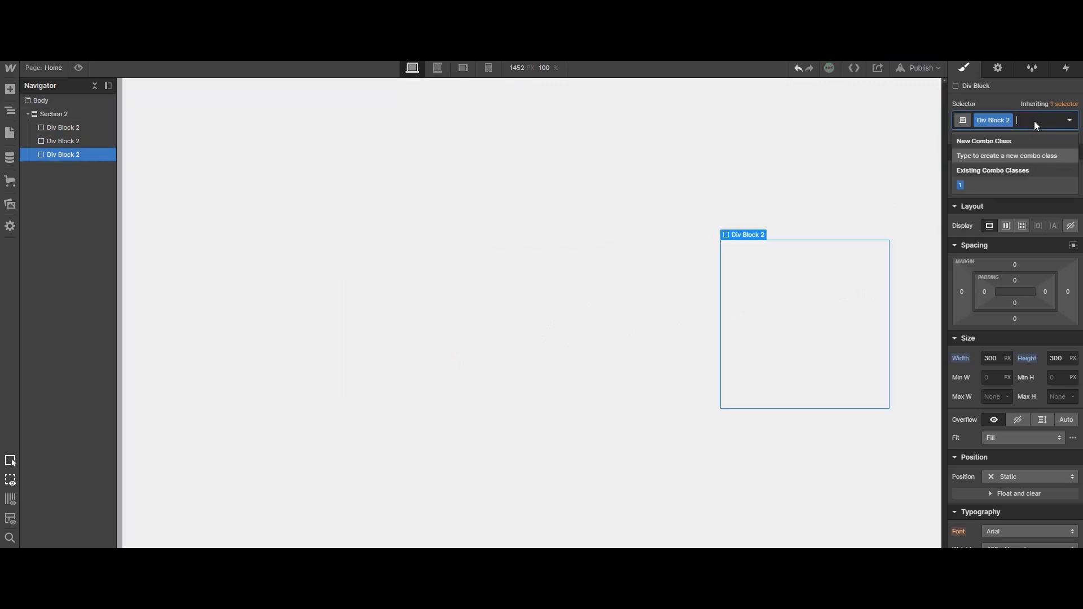
{"action": "left_click", "coordinate": [960, 186]}
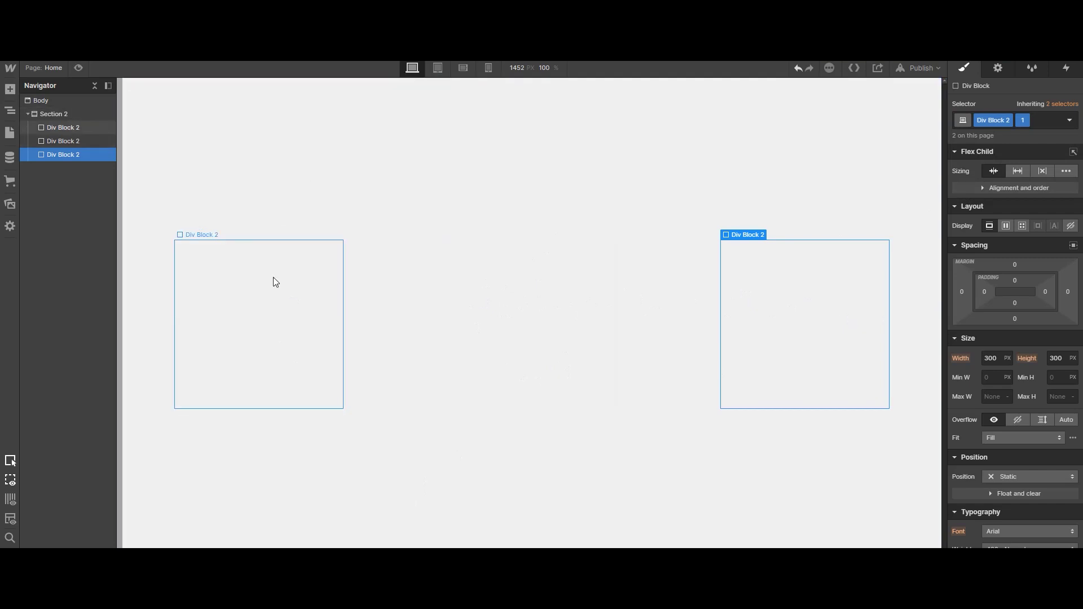
Give the middle div block, with combo class 1, a border radius of 300 px.
{"action": "left_click", "coordinate": [259, 311]}
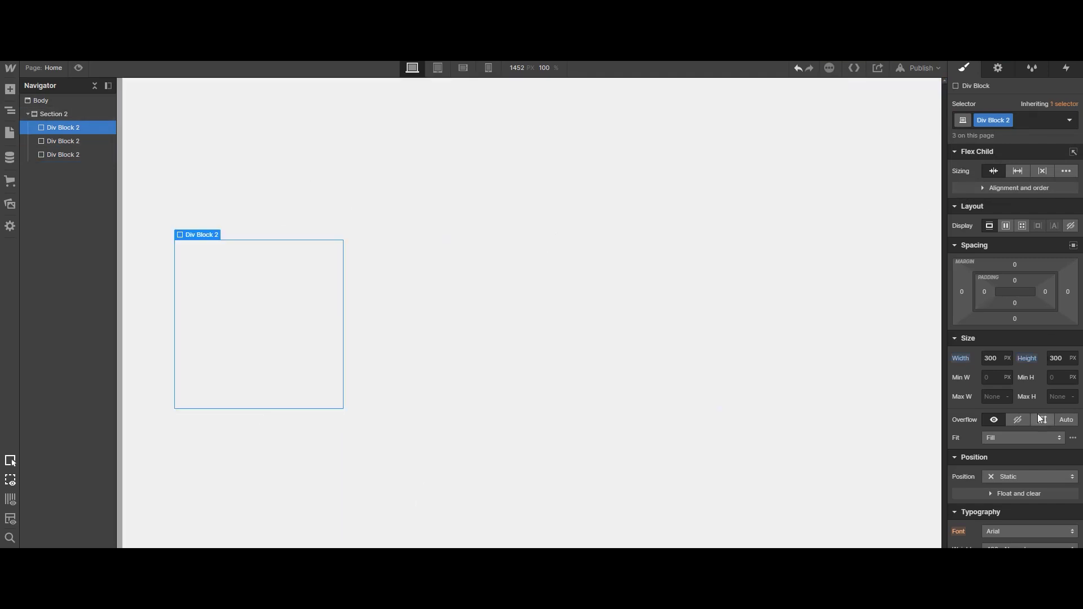
{"action": "left_click", "coordinate": [568, 324]}
{"action": "scroll", "coordinate": [1056, 458], "scroll_direction": "down", "scroll_amount": 6}
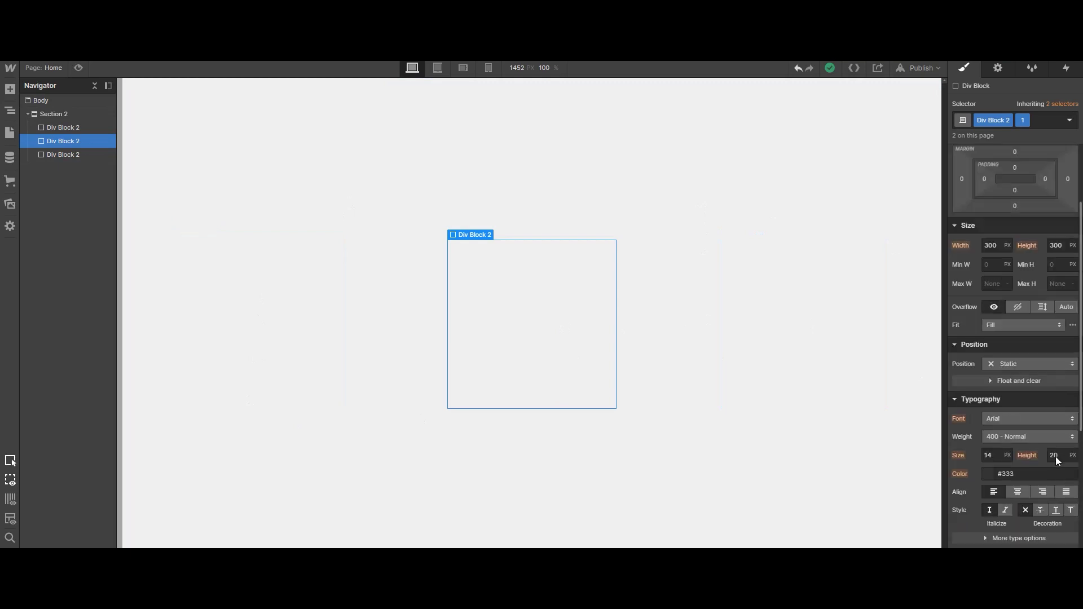
{"action": "left_click", "coordinate": [1065, 409]}
{"action": "type", "text": "300"}
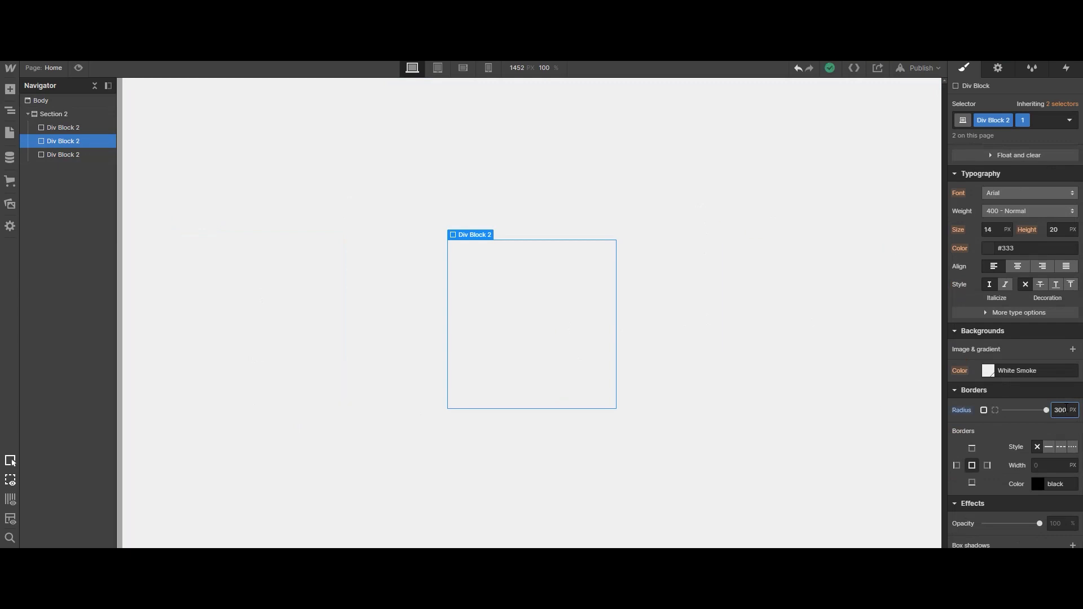
{"action": "left_click", "coordinate": [780, 312]}
{"action": "left_click", "coordinate": [536, 303]}
{"action": "left_click", "coordinate": [808, 316]}
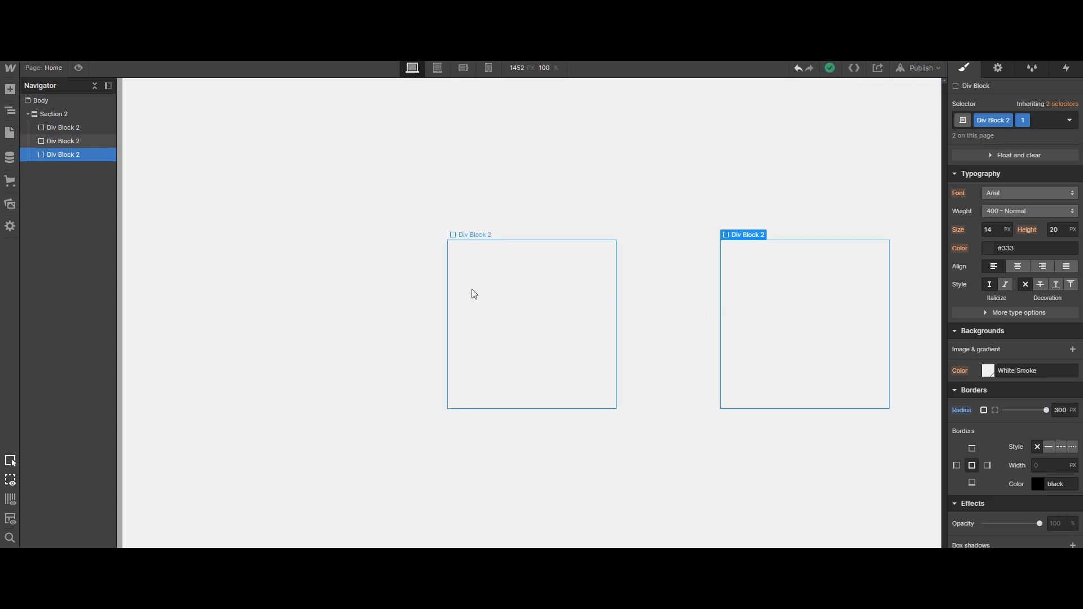
{"action": "left_click", "coordinate": [499, 302]}
Add an outside box shadow to the first div block with 7 px distance, 9 px blur and 0 px size.
{"action": "left_click", "coordinate": [327, 307]}
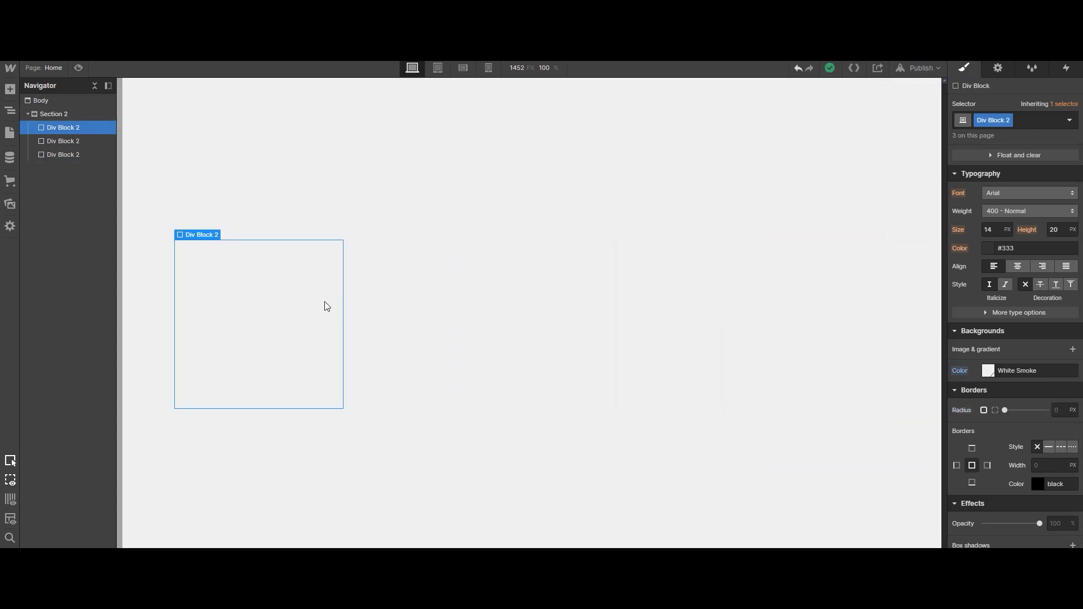
{"action": "scroll", "coordinate": [1018, 412], "scroll_direction": "down", "scroll_amount": 1}
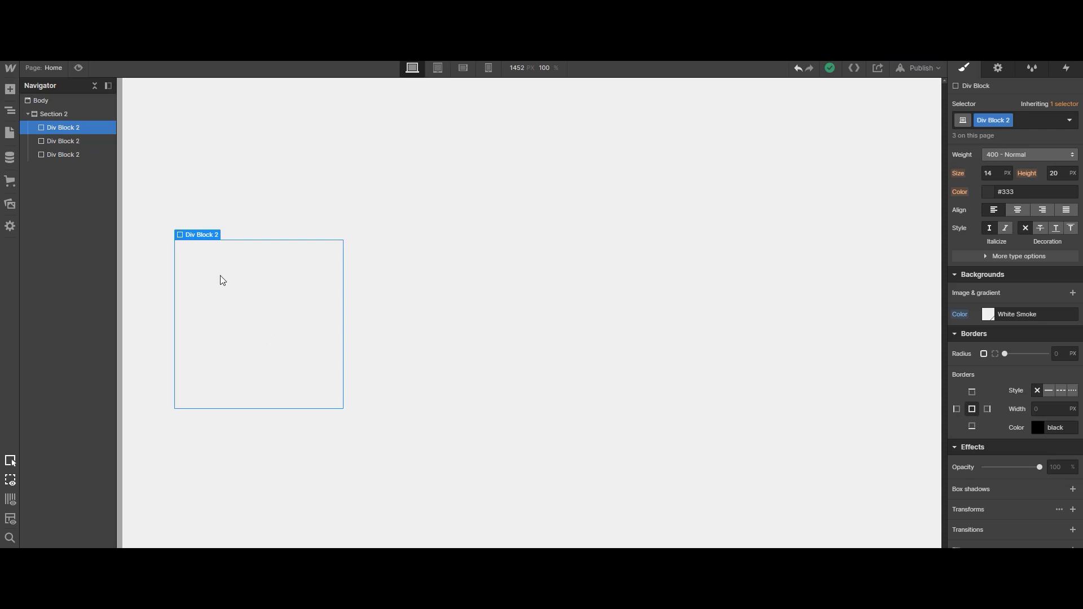
{"action": "left_click", "coordinate": [1072, 489]}
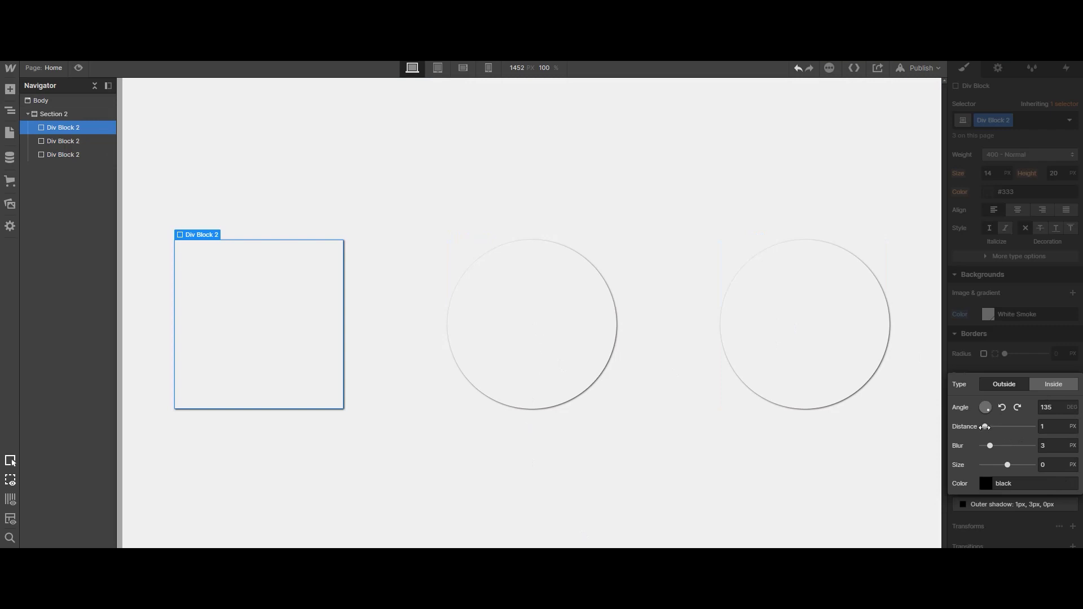
{"action": "mouse_move", "coordinate": [986, 426]}
{"action": "left_mouse_down"}
{"action": "mouse_move", "coordinate": [1007, 427]}
{"action": "mouse_move", "coordinate": [993, 446]}
{"action": "mouse_move", "coordinate": [1006, 445]}
{"action": "mouse_move", "coordinate": [1000, 427]}
{"action": "left_mouse_up"}
{"action": "left_click_drag", "start_coordinate": [1007, 466], "coordinate": [1007, 465]}
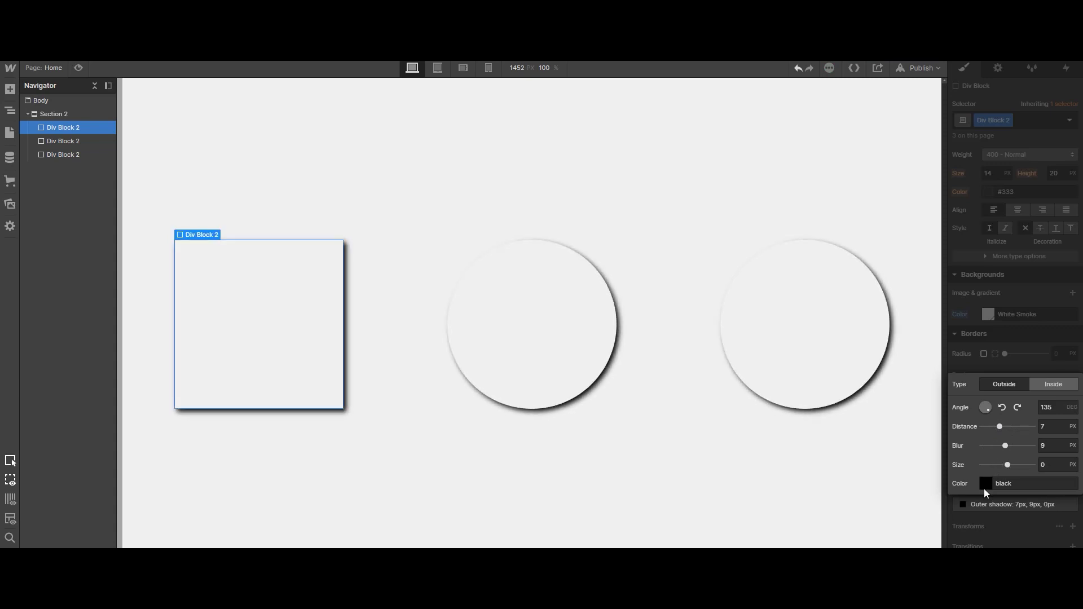
Set the first div block's shadow color to #b3b3b3.
{"action": "left_click", "coordinate": [987, 485]}
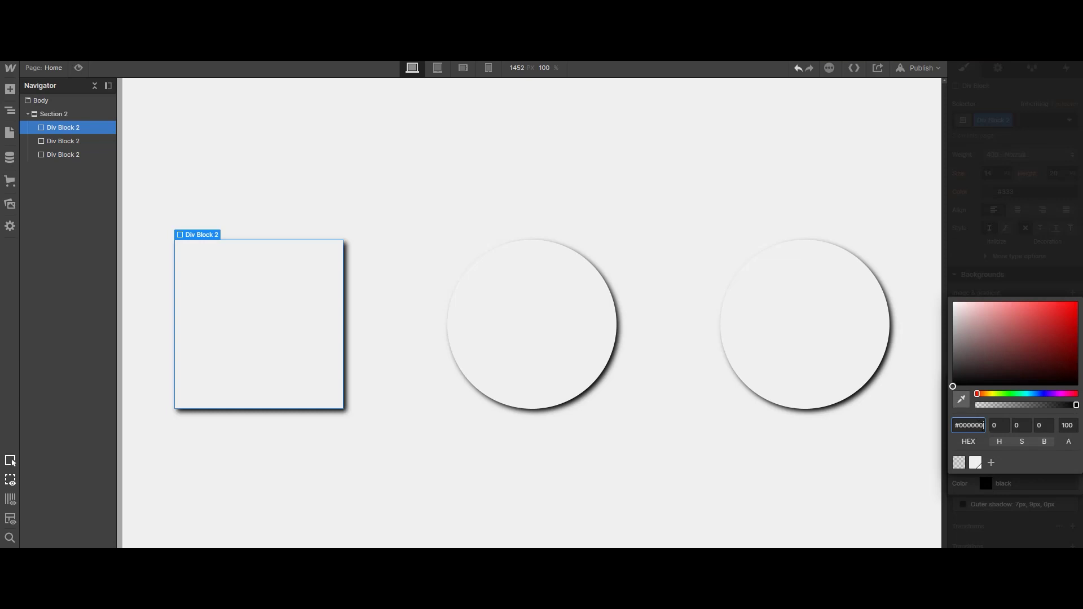
{"action": "key", "text": "shift+Left"}
{"action": "key", "text": "shift+Left"}
{"action": "key", "text": "shift+Left"}
{"action": "key", "text": "shift+Left"}
{"action": "key", "text": "shift+Left"}
{"action": "type", "text": "b3b3b3"}
{"action": "key", "text": "Return"}
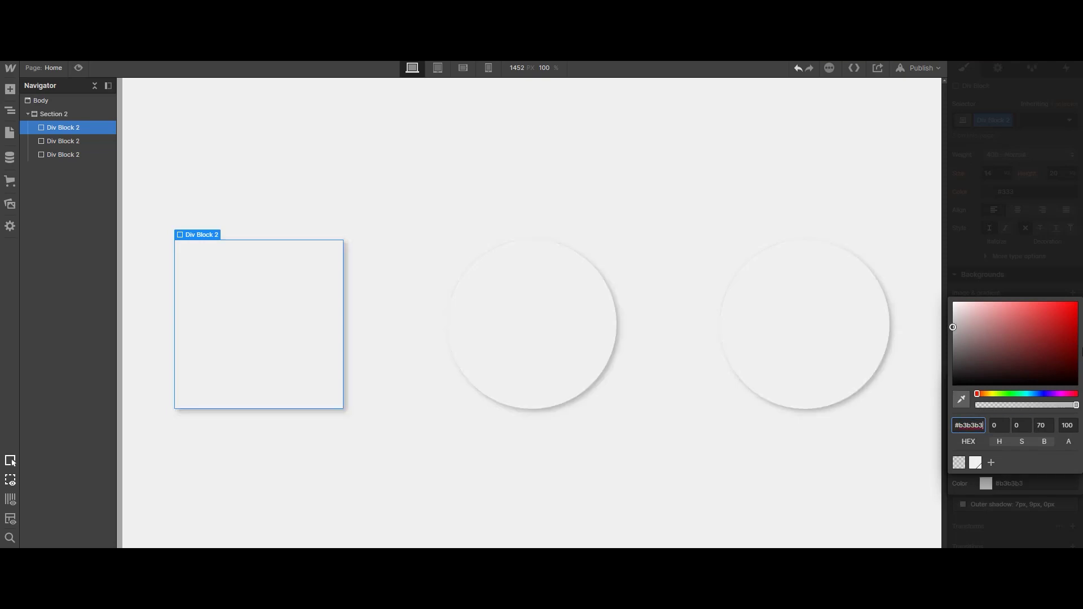
{"action": "left_click", "coordinate": [1010, 483]}
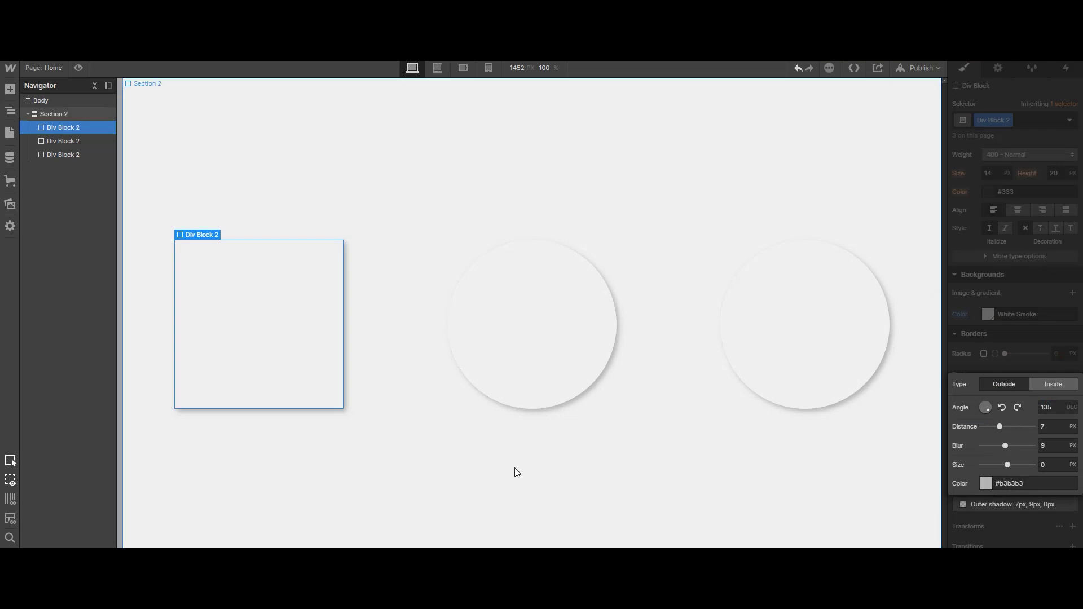
{"action": "left_click", "coordinate": [441, 504]}
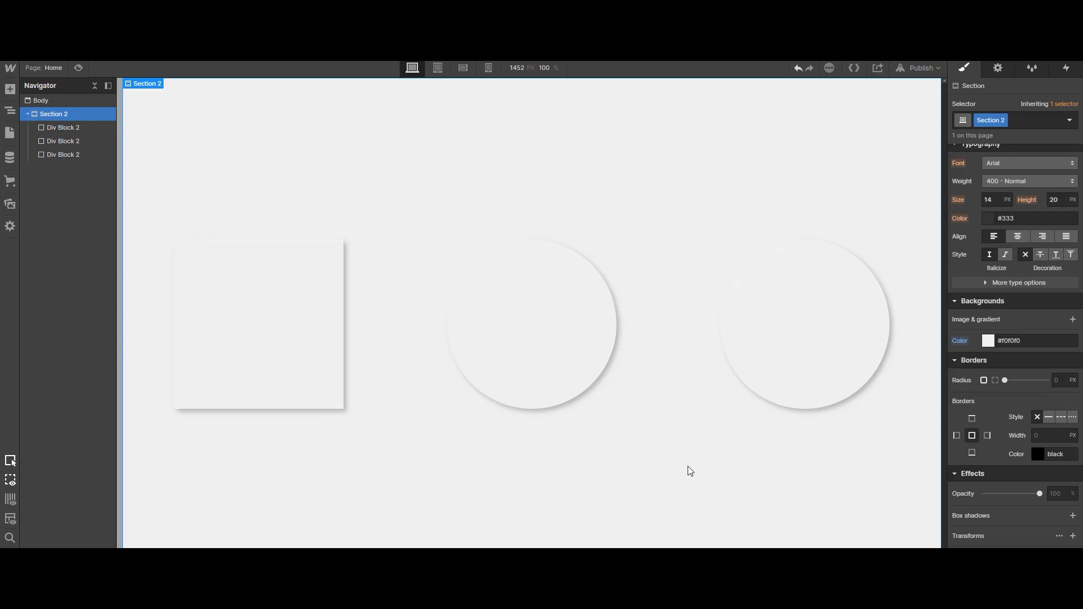
Add a second outside box shadow to the first div block at 315 degrees, with 6 px distance, 9 px blur and -1 px size.
{"action": "left_click", "coordinate": [277, 333]}
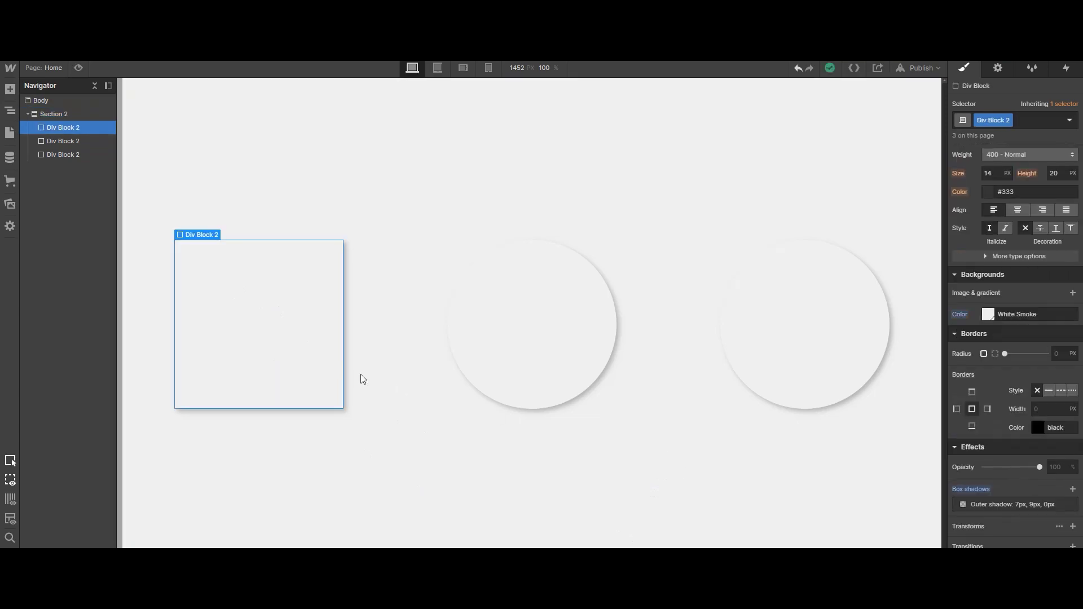
{"action": "left_click", "coordinate": [1072, 489]}
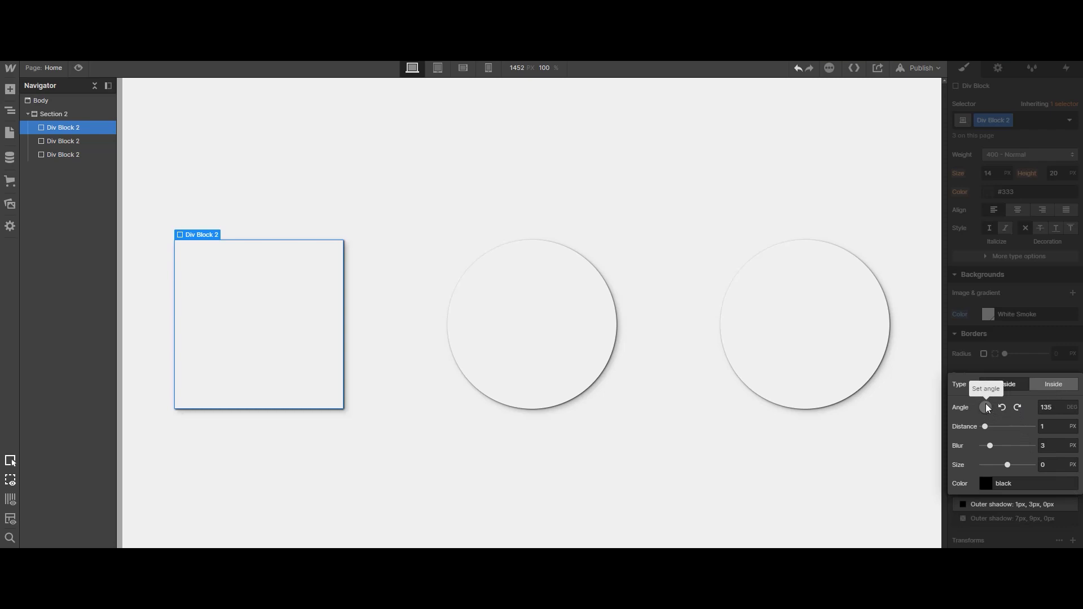
{"action": "left_click", "coordinate": [1016, 406]}
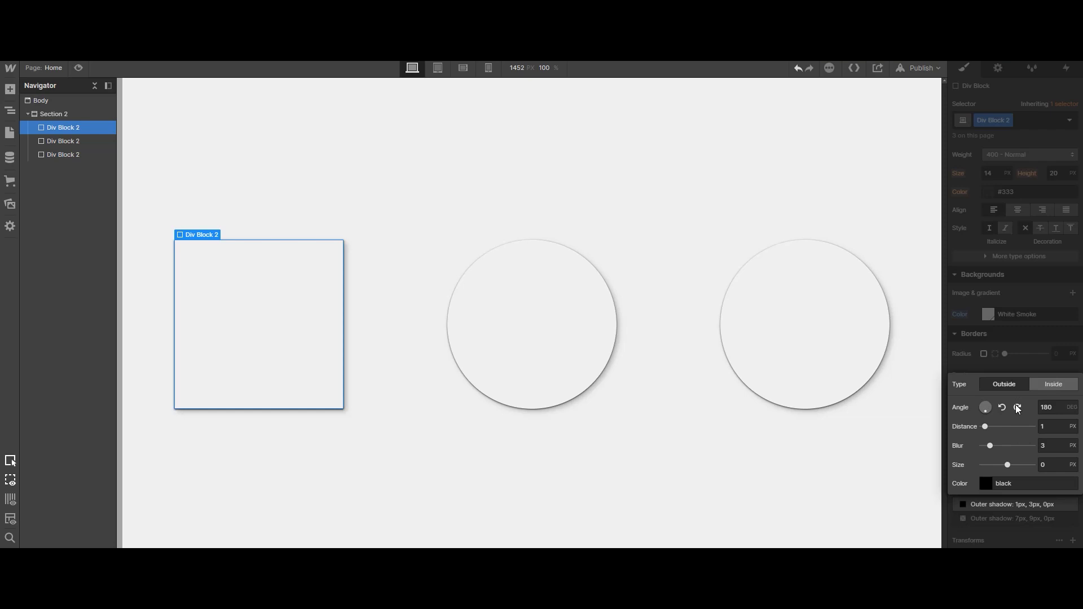
{"action": "left_click", "coordinate": [1002, 406]}
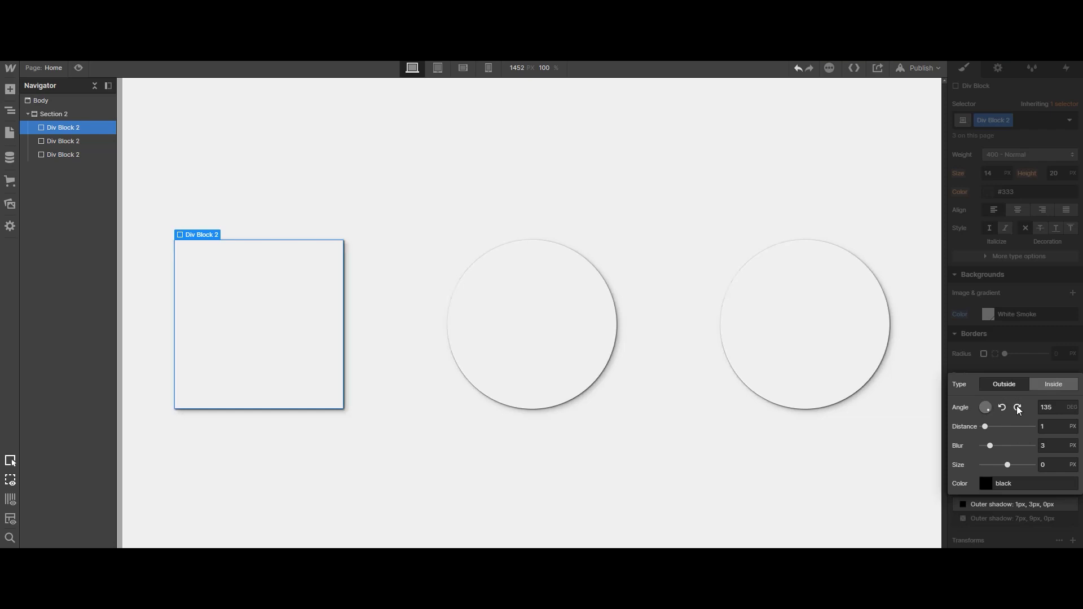
{"action": "left_click", "coordinate": [1017, 407]}
{"action": "left_click", "coordinate": [1017, 407]}
{"action": "left_click", "coordinate": [1017, 408]}
{"action": "left_click", "coordinate": [1017, 408]}
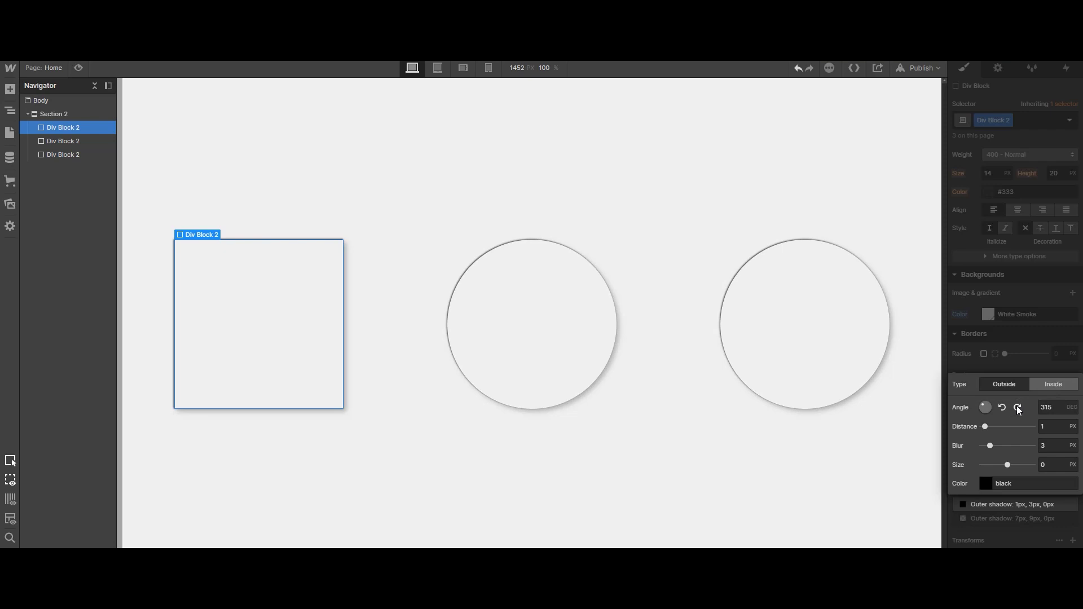
{"action": "left_click_drag", "start_coordinate": [986, 427], "coordinate": [998, 427]}
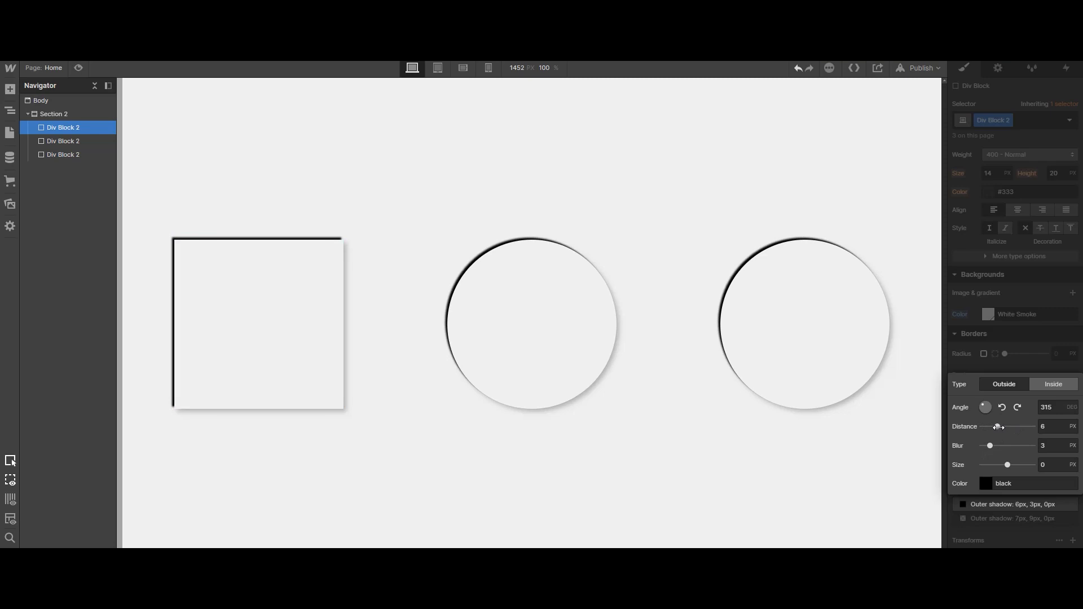
{"action": "left_click_drag", "start_coordinate": [991, 445], "coordinate": [1007, 464]}
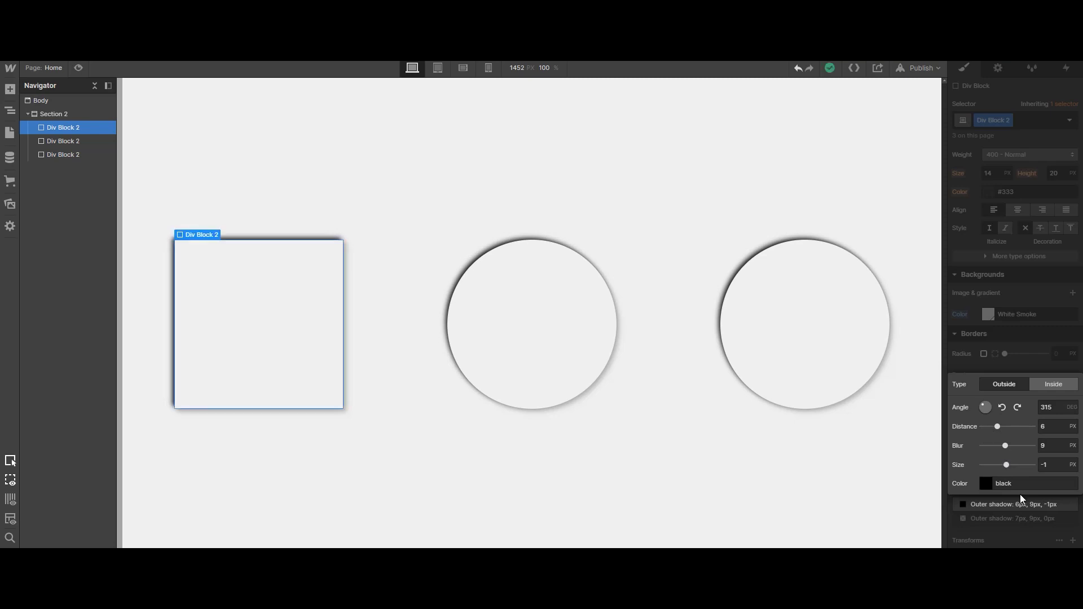
Change the second box shadow's color to white (#ffffff).
{"action": "left_click", "coordinate": [987, 483]}
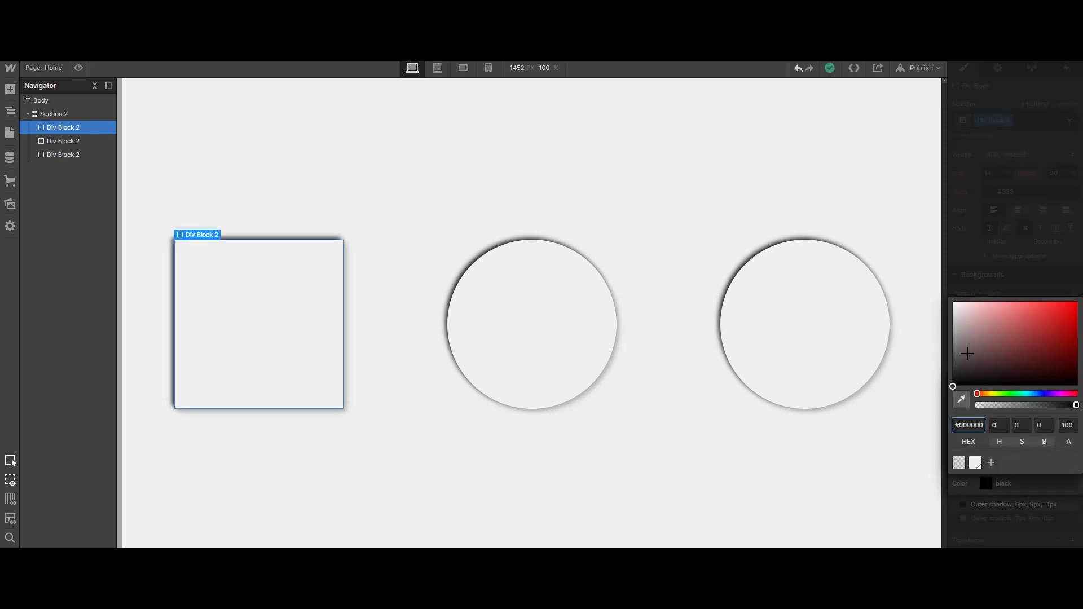
{"action": "left_click_drag", "start_coordinate": [972, 362], "coordinate": [924, 260]}
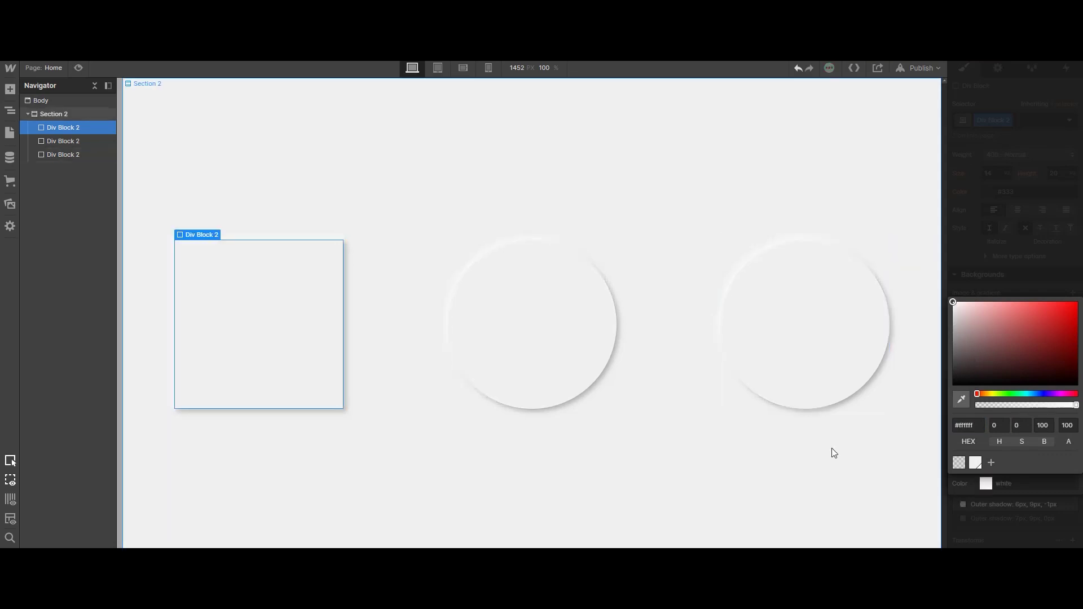
{"action": "left_click", "coordinate": [1009, 482]}
Try the first div block's white shadow with 7 px distance, 12 px blur and 1 px size.
{"action": "left_click_drag", "start_coordinate": [1005, 426], "coordinate": [1009, 465]}
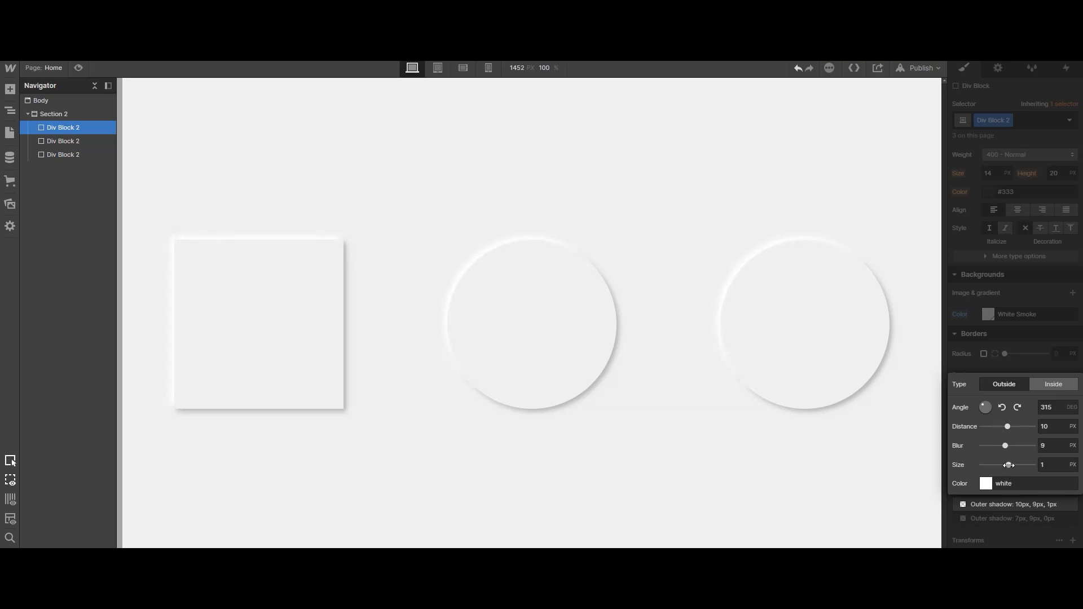
{"action": "left_click", "coordinate": [505, 496]}
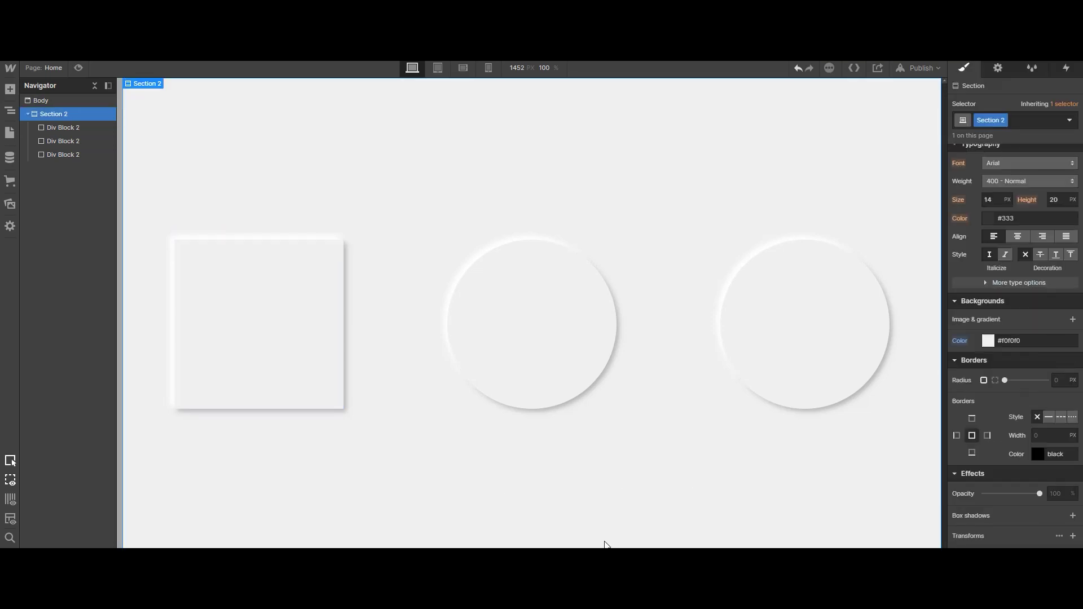
{"action": "left_click", "coordinate": [262, 312]}
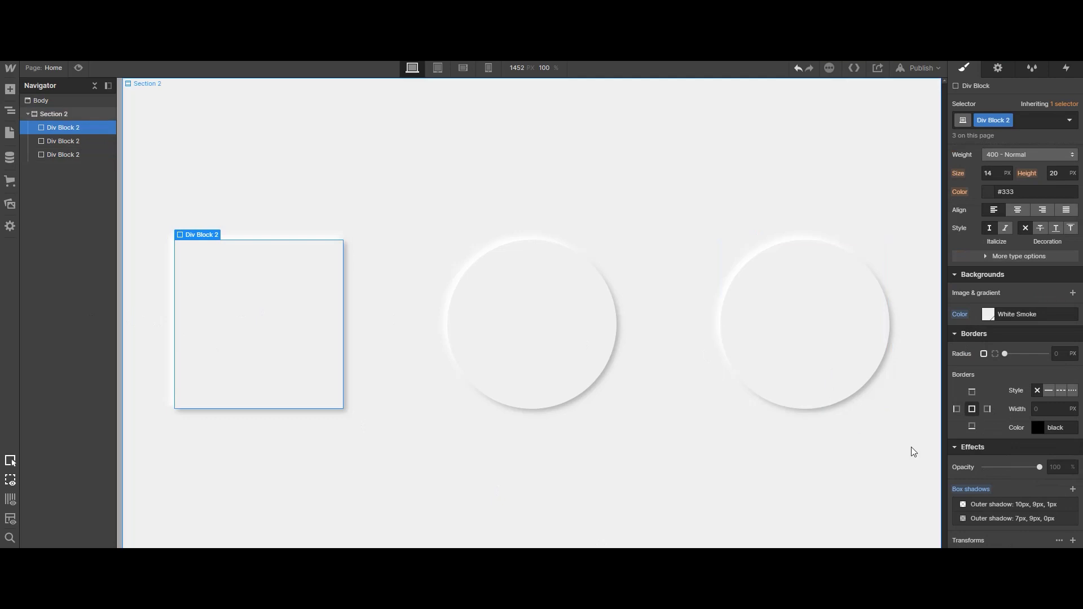
{"action": "left_click", "coordinate": [1000, 505]}
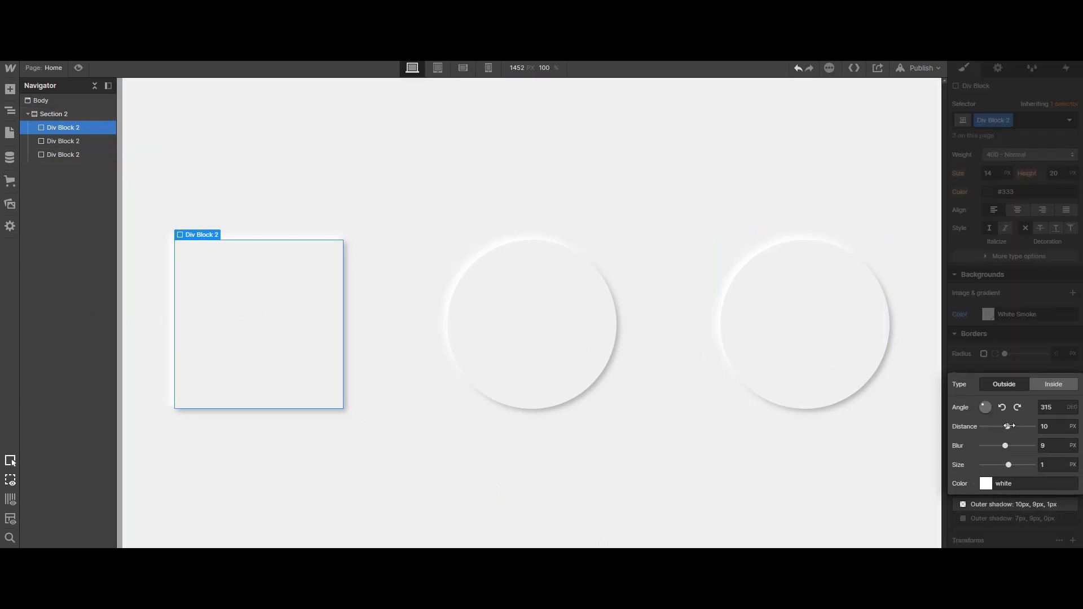
{"action": "left_click_drag", "start_coordinate": [1005, 446], "coordinate": [1014, 445]}
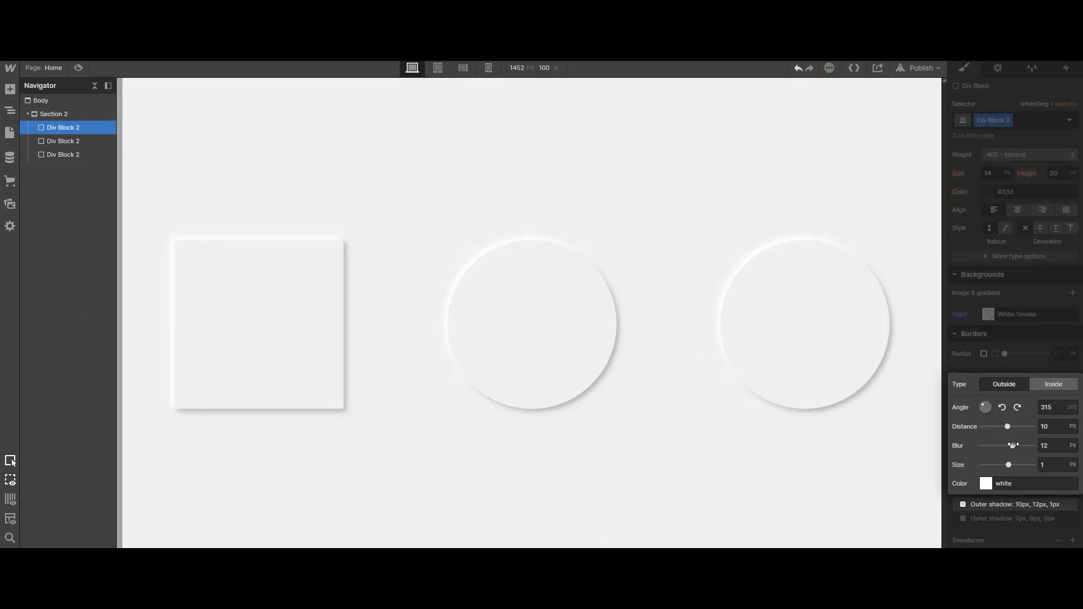
{"action": "left_click", "coordinate": [702, 527]}
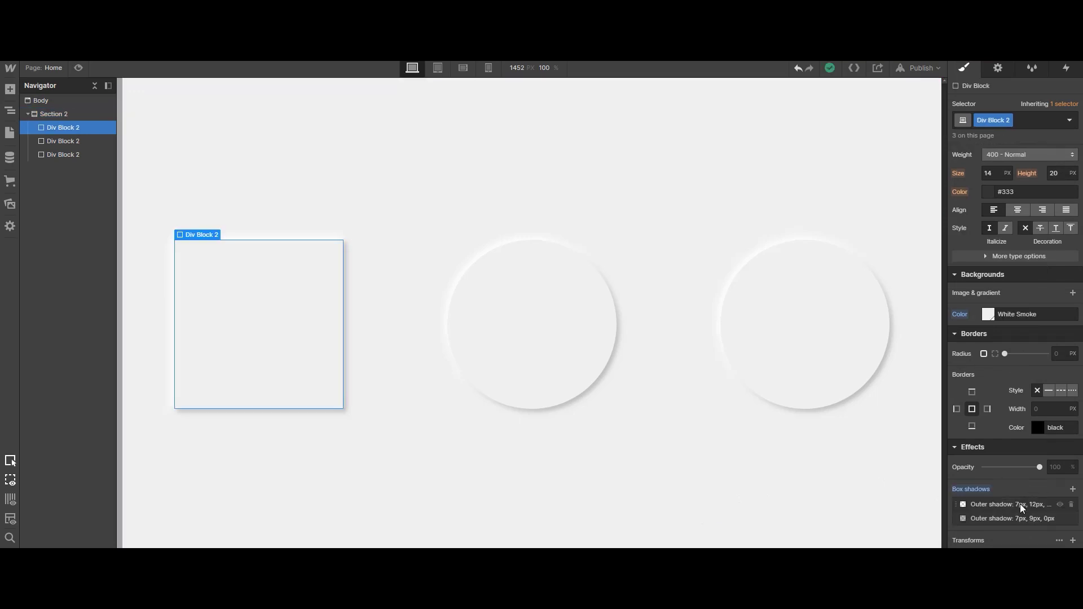
Adjust the first div block's white shadow to 8 px distance, 10 px blur and 0 px size.
{"action": "left_click", "coordinate": [1020, 503]}
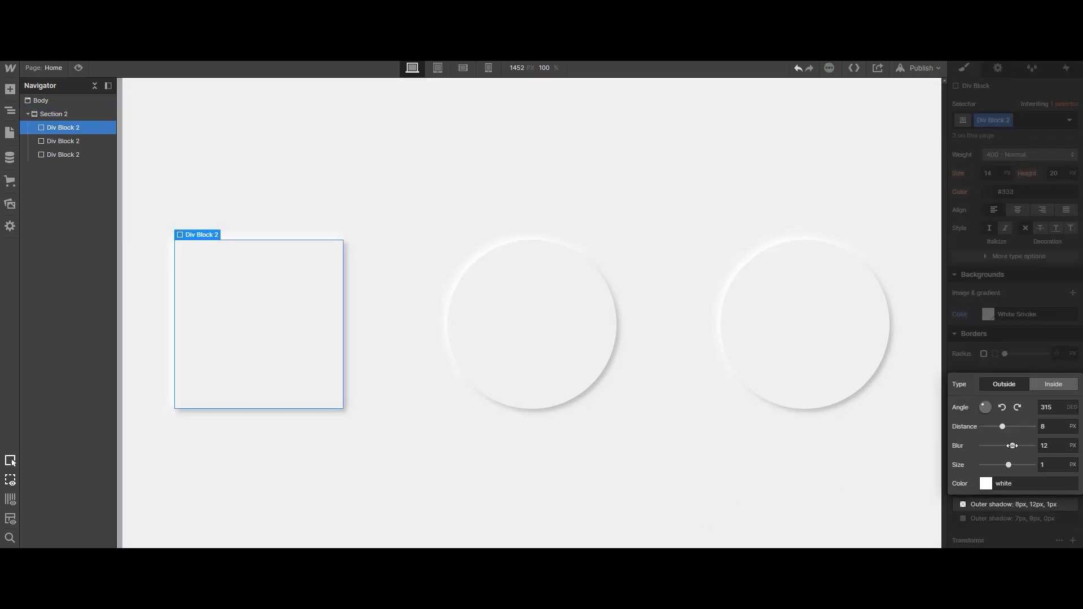
{"action": "left_click_drag", "start_coordinate": [1013, 446], "coordinate": [1007, 465]}
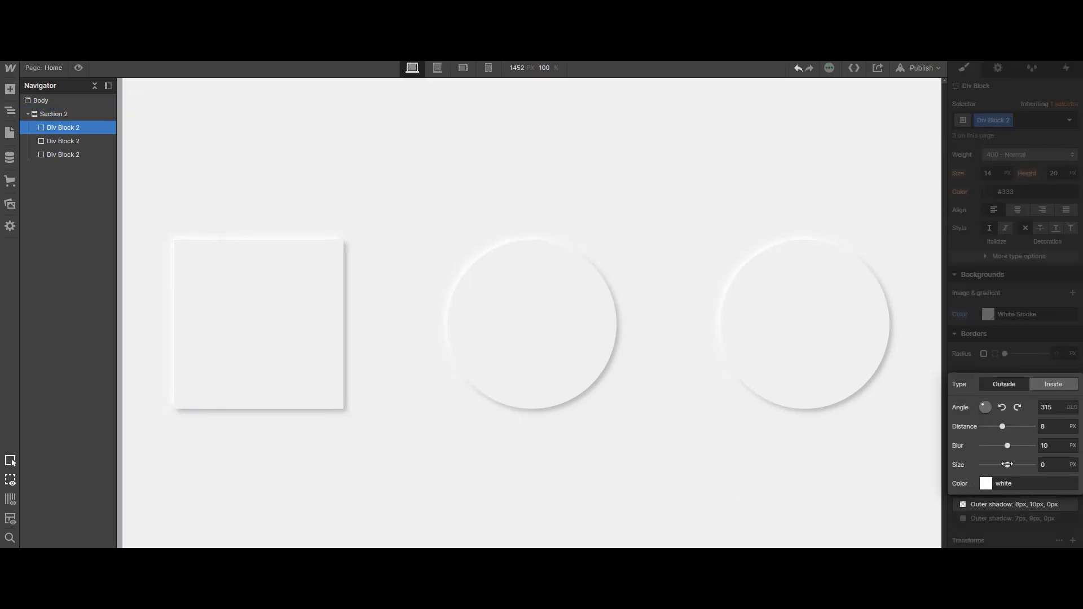
{"action": "left_click", "coordinate": [645, 481]}
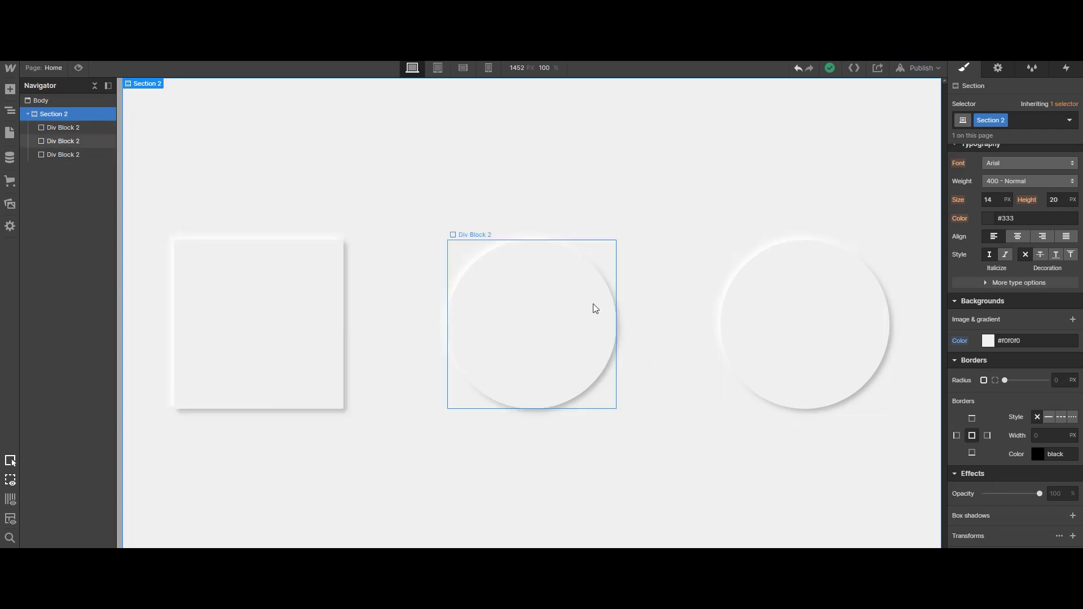
{"action": "left_click", "coordinate": [564, 323]}
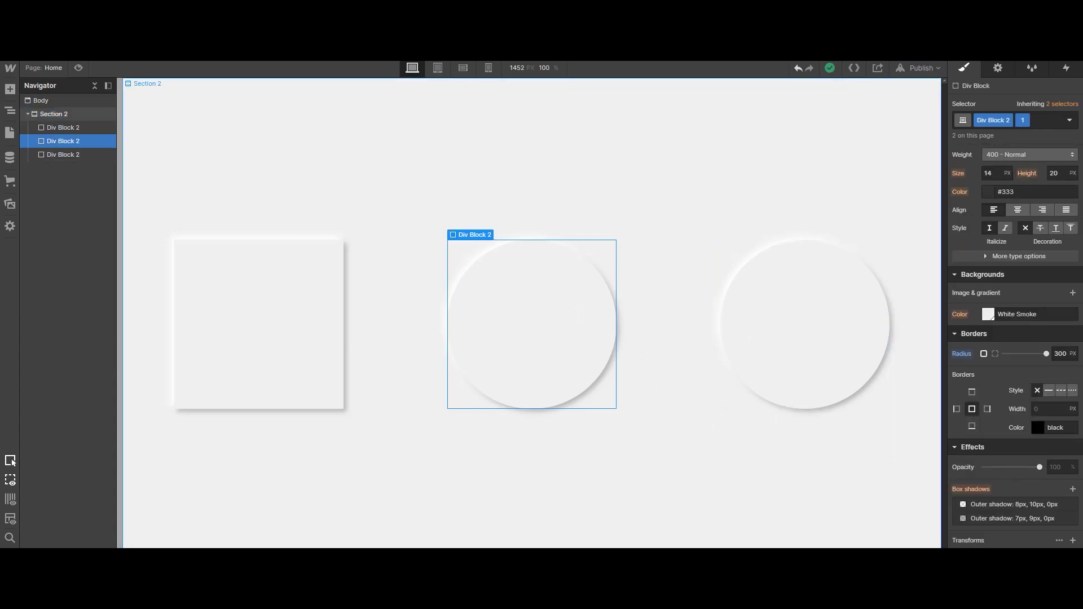
{"action": "left_click", "coordinate": [631, 151]}
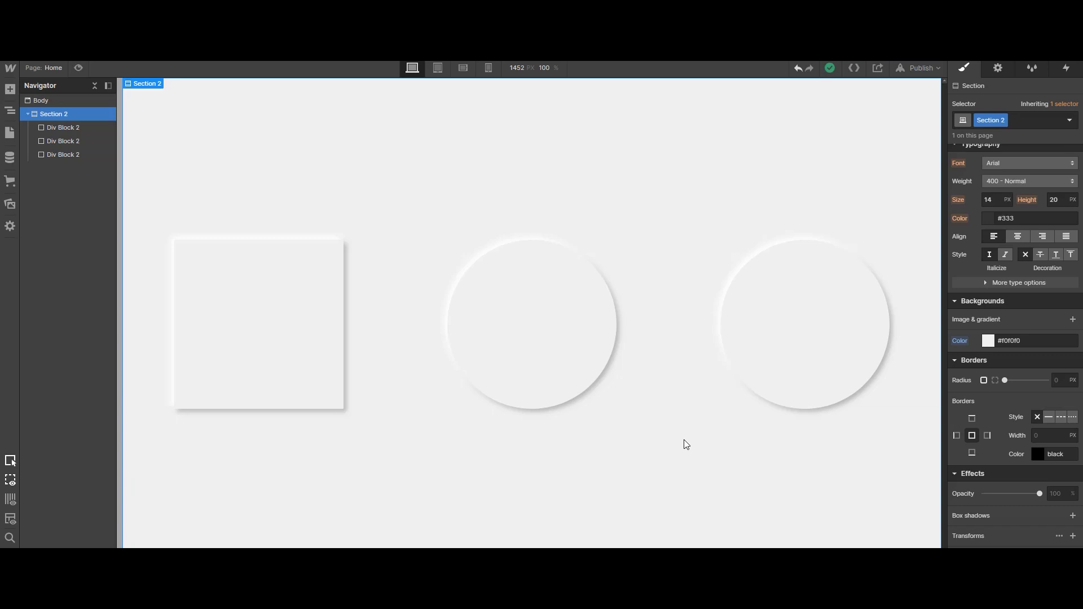
Switch the white box shadow of the middle div block, with combo class 1, to the Inside type.
{"action": "left_click", "coordinate": [547, 315]}
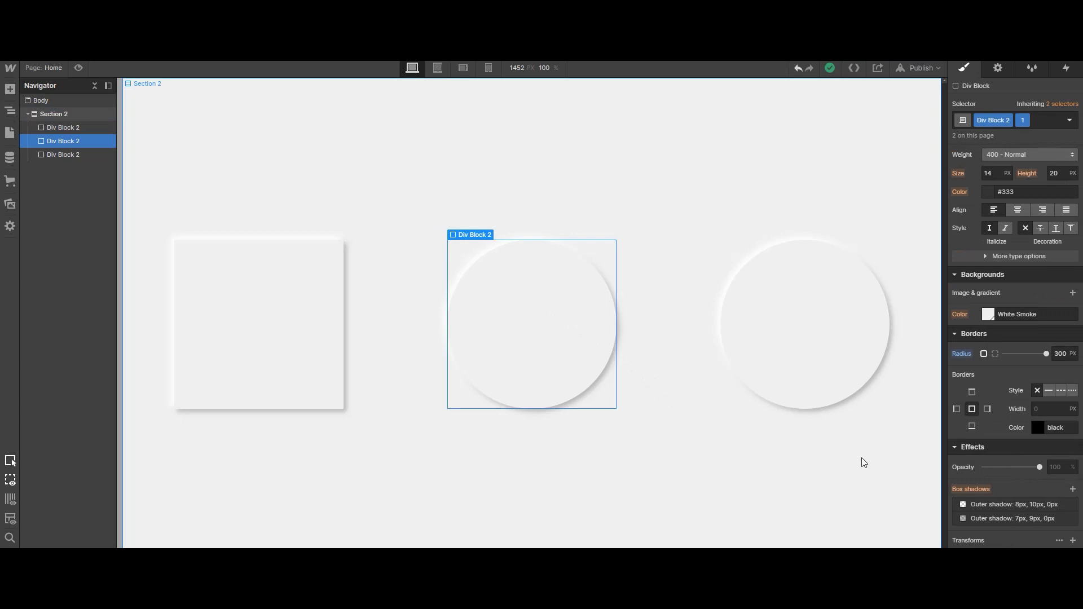
{"action": "left_click", "coordinate": [993, 503]}
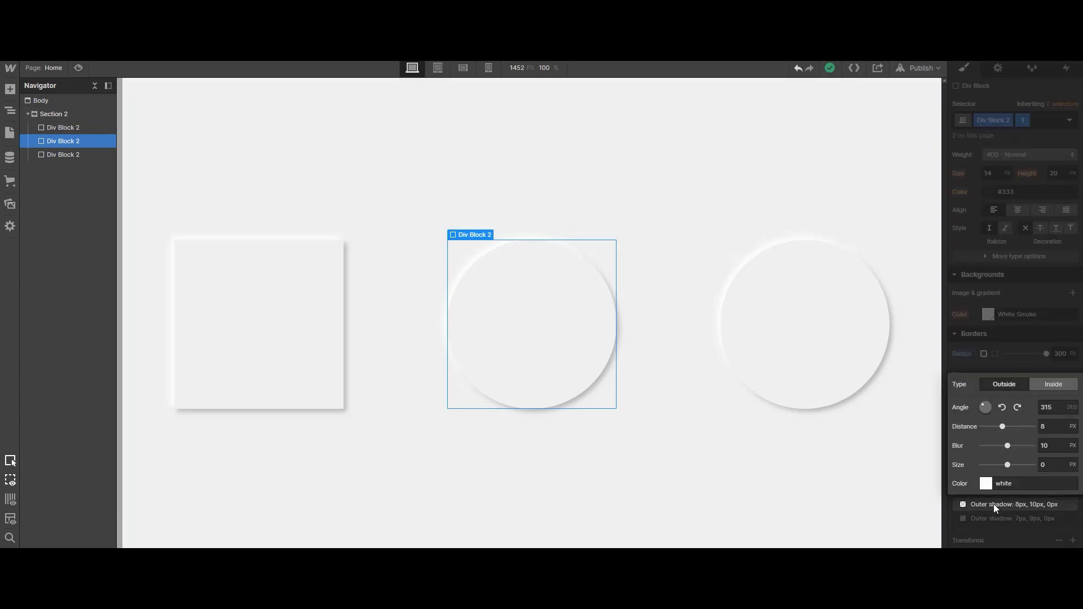
{"action": "left_click", "coordinate": [1057, 384]}
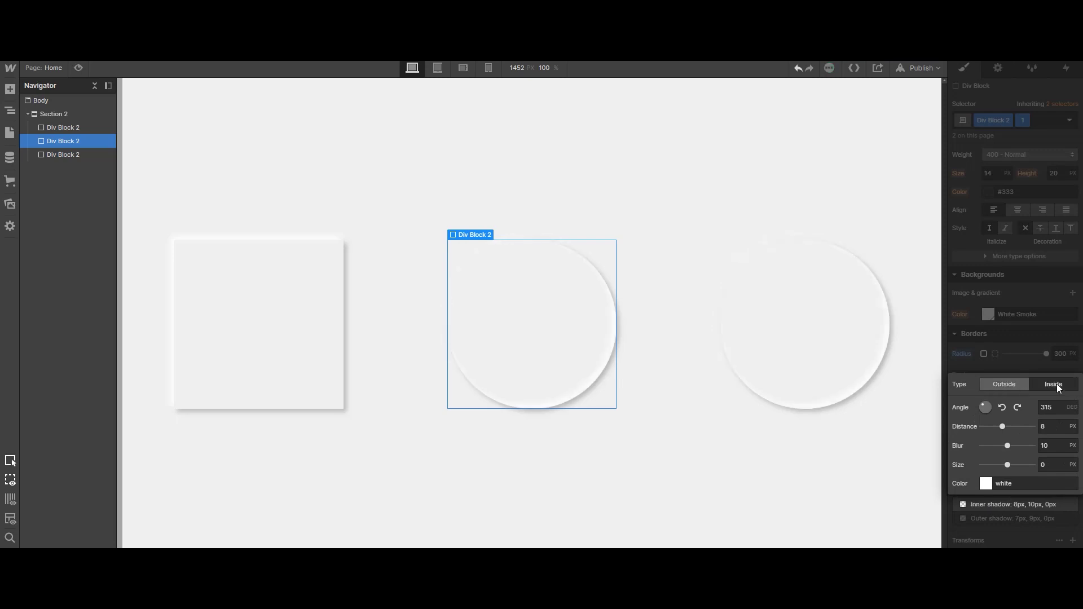
Switch the middle div block's gray (#b3b3b3) box shadow to the Inside type.
{"action": "left_click", "coordinate": [991, 519]}
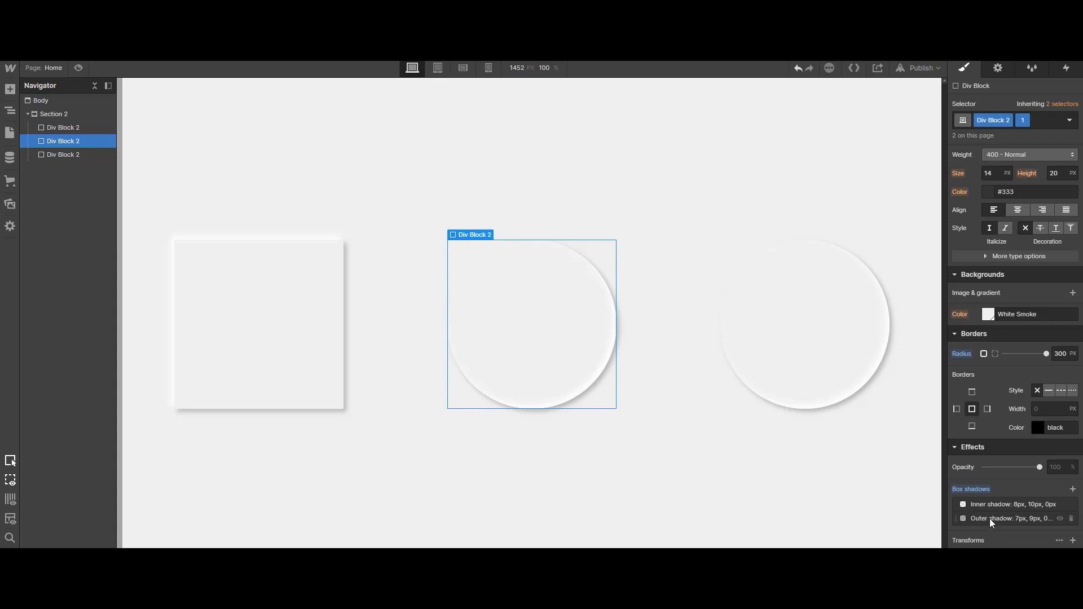
{"action": "left_click", "coordinate": [990, 519]}
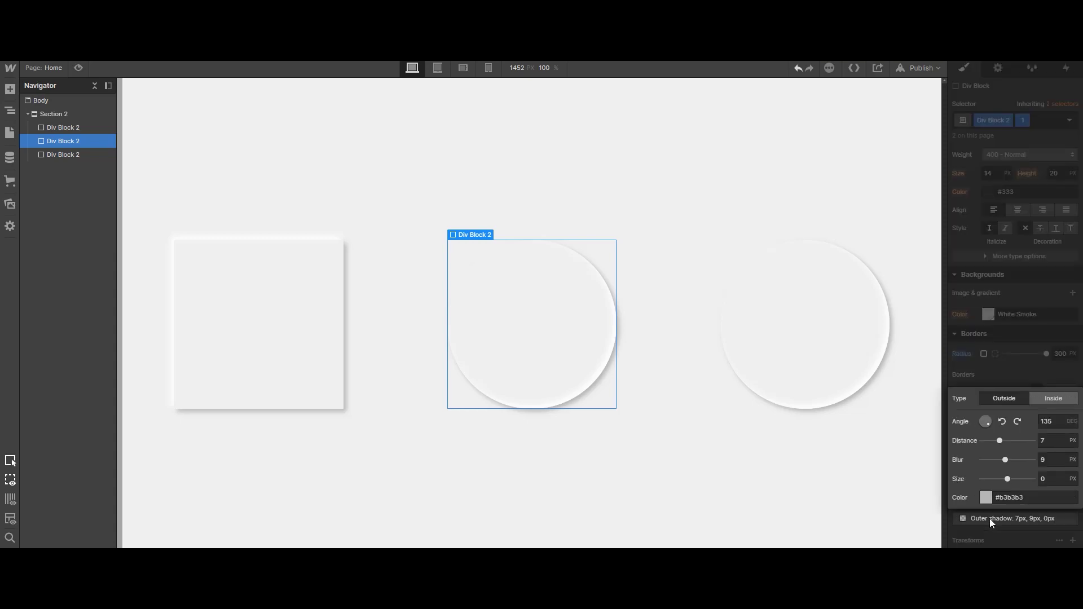
{"action": "left_click", "coordinate": [1059, 398]}
{"action": "left_click", "coordinate": [654, 490]}
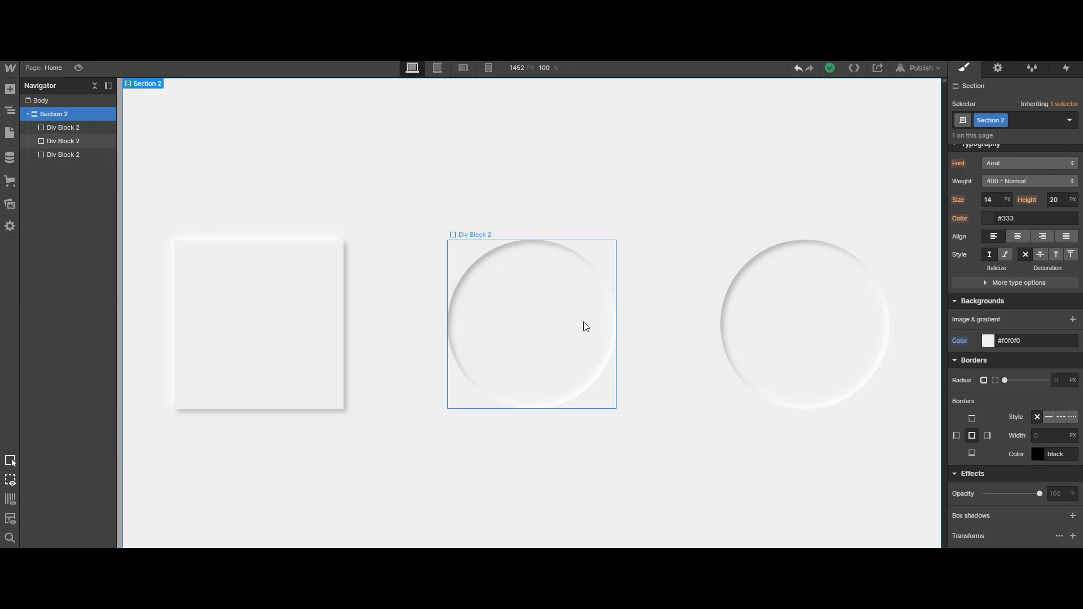
Add a new combo class named 2 to the third div block.
{"action": "left_click", "coordinate": [824, 314]}
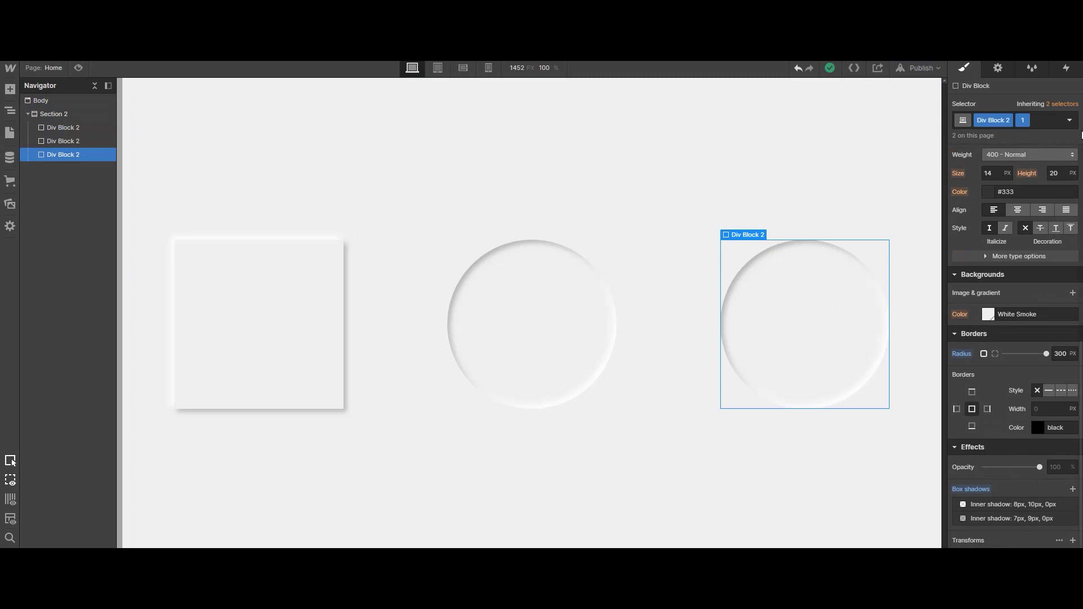
{"action": "left_click", "coordinate": [1042, 120]}
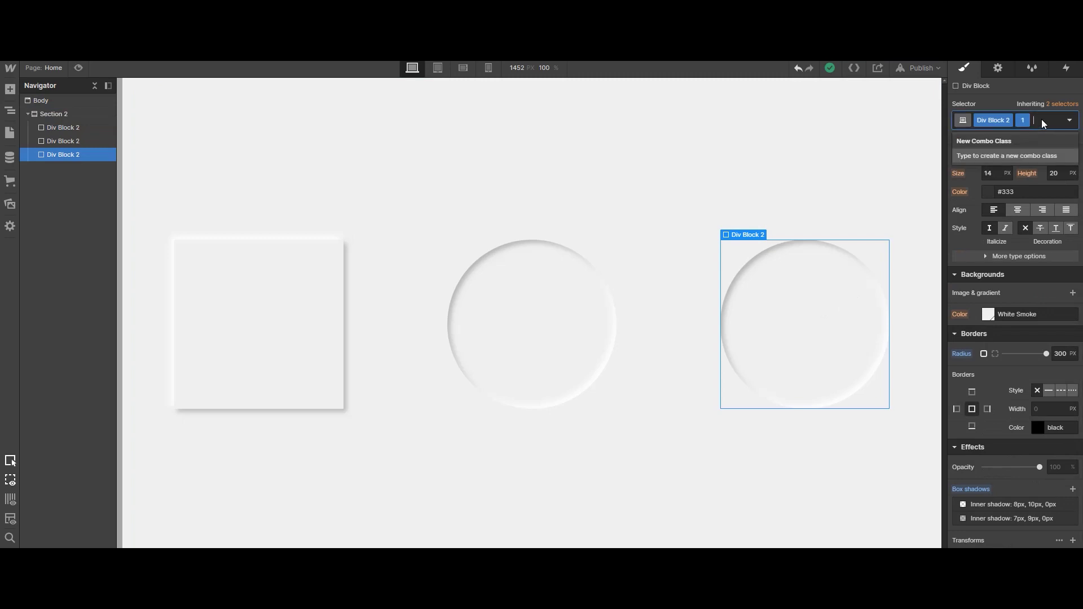
{"action": "type", "text": "2"}
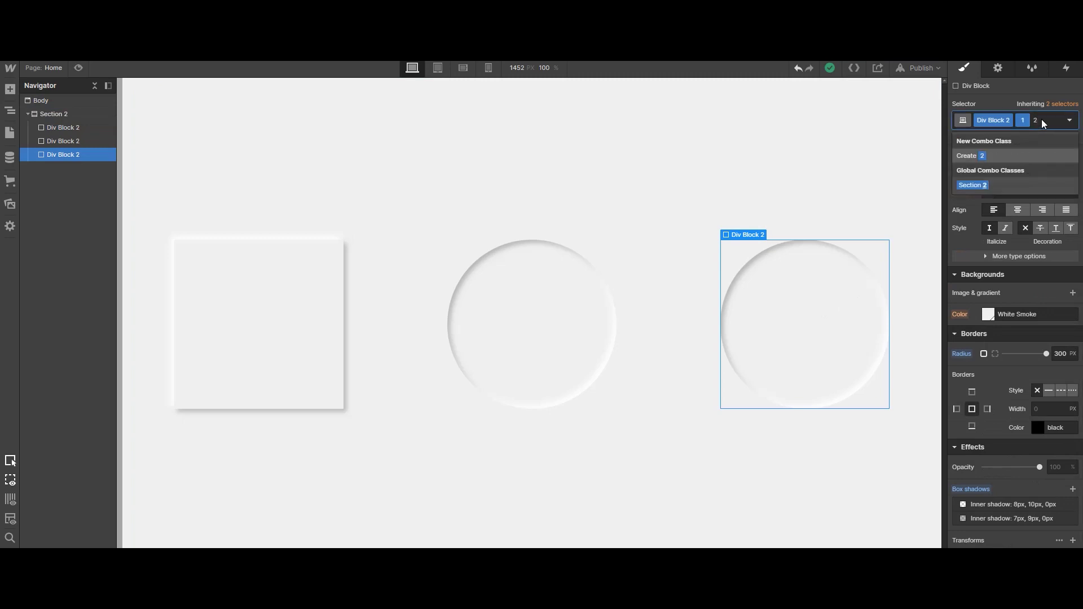
{"action": "key", "text": "Return"}
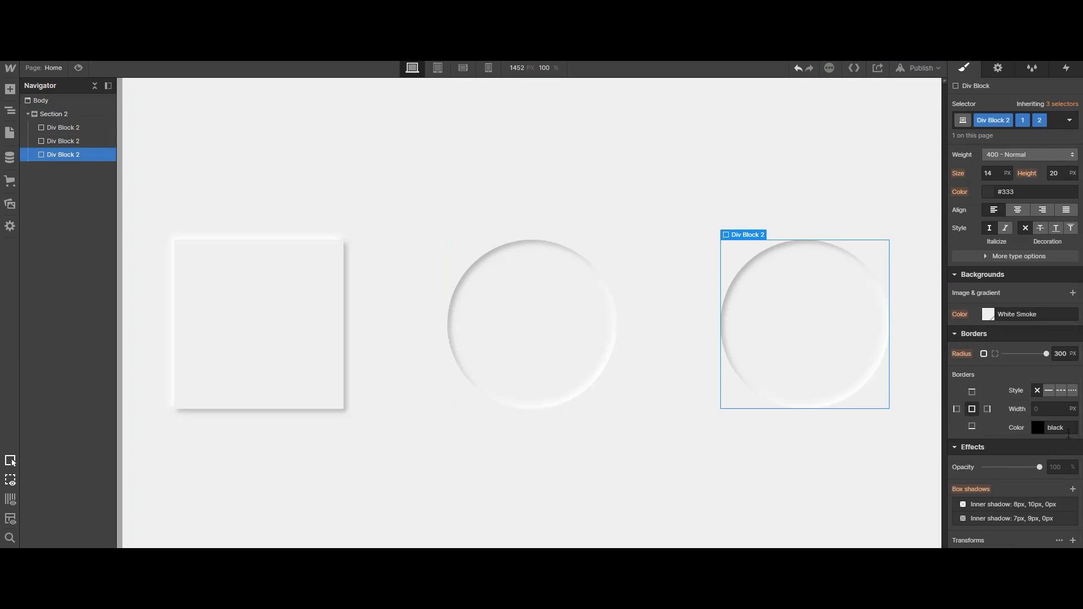
Add a third box shadow to the third div block, of the Outside type and colored gray #797979.
{"action": "left_click", "coordinate": [1073, 489]}
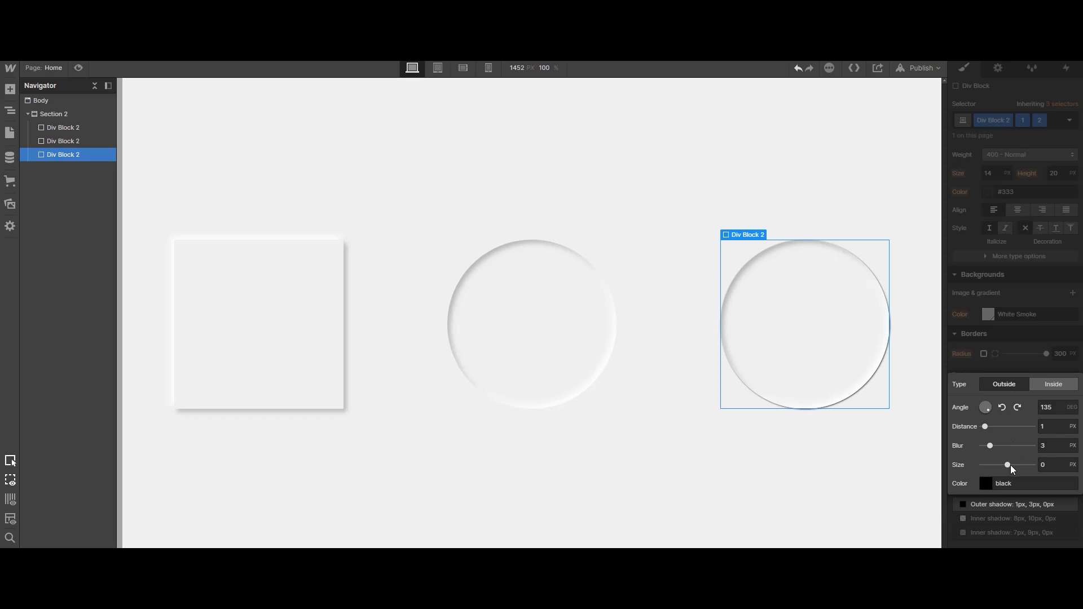
{"action": "left_click", "coordinate": [986, 485]}
{"action": "left_click_drag", "start_coordinate": [959, 386], "coordinate": [952, 346]}
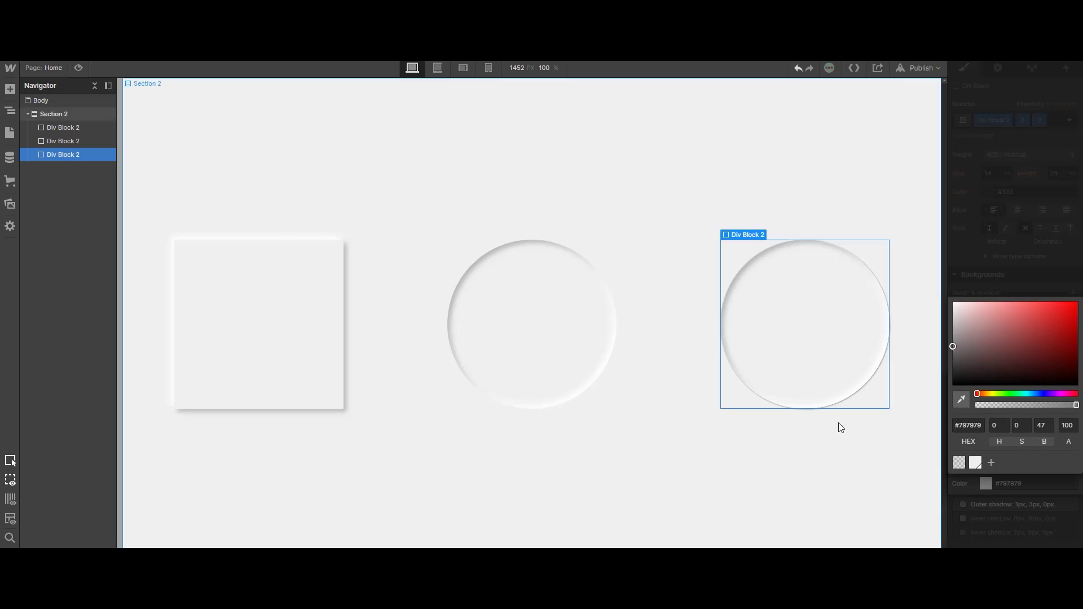
{"action": "left_click", "coordinate": [788, 477]}
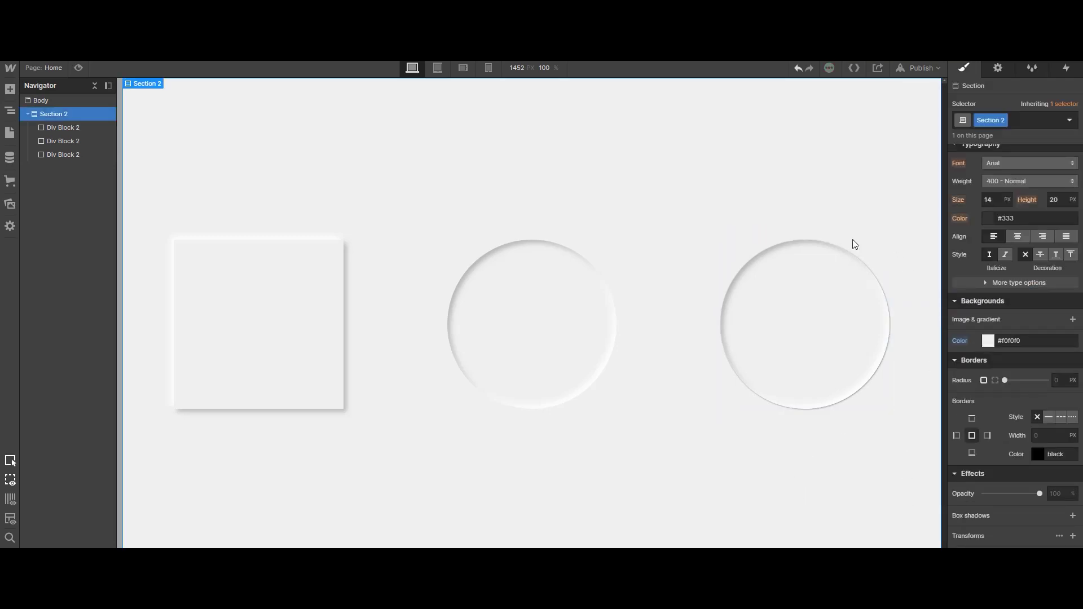